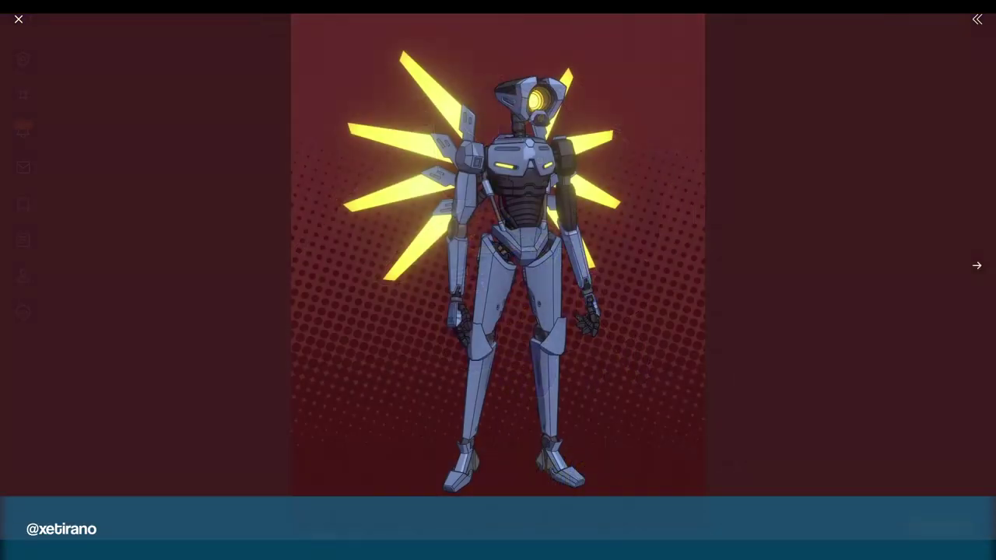
Step through the robot artwork from its back view to a close-up of its front
key(Right)
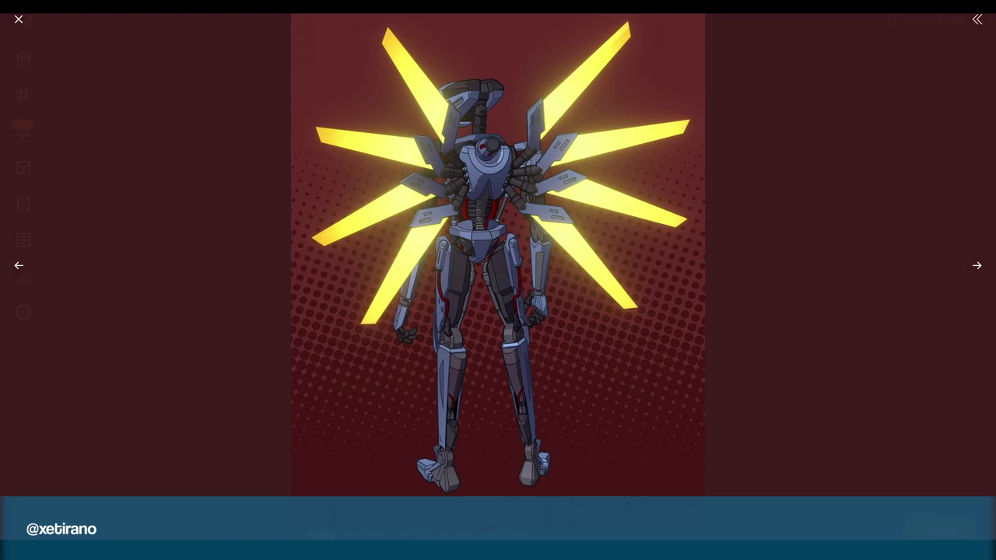
key(Left)
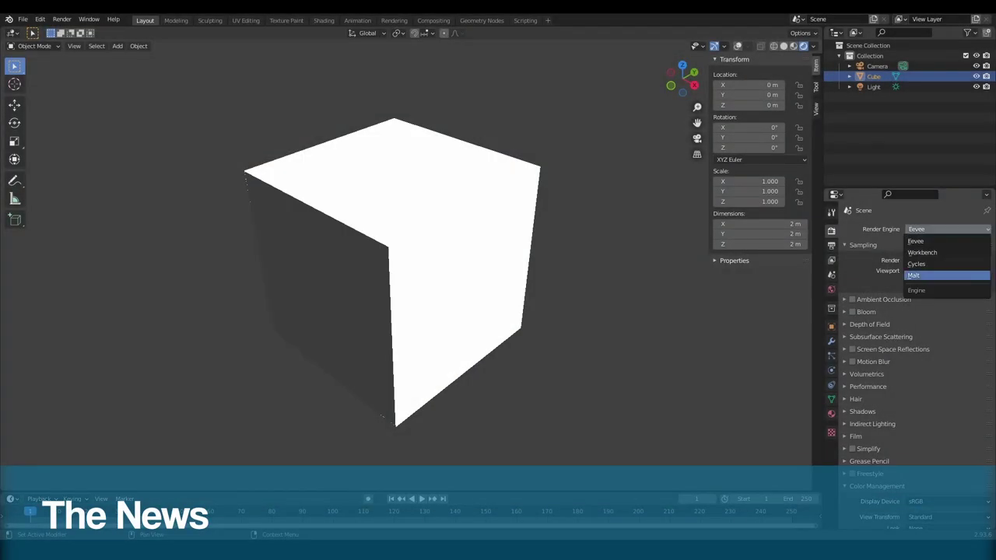
Switch the render engine to Malt and give the cube a BEER layer with a loaded shader material
key(Return)
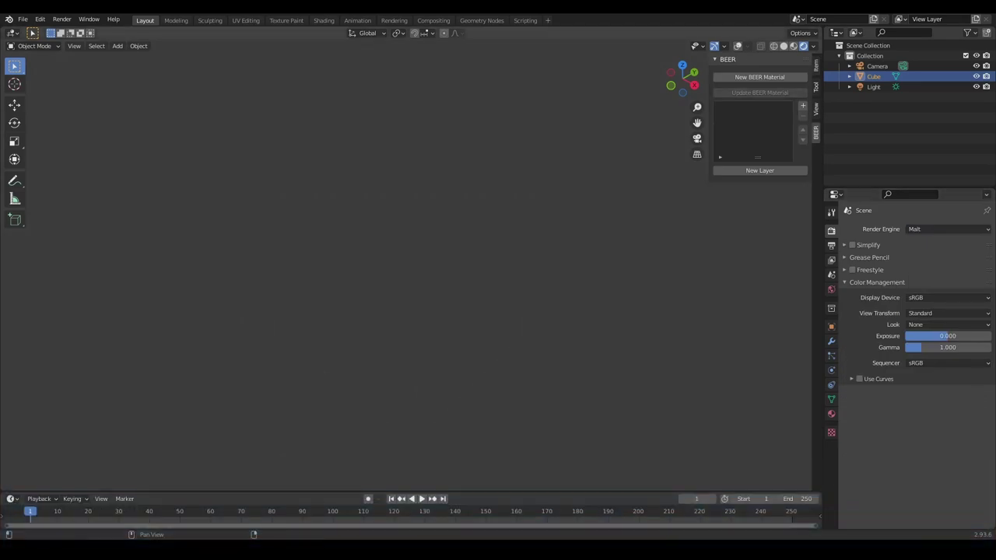
click(803, 106)
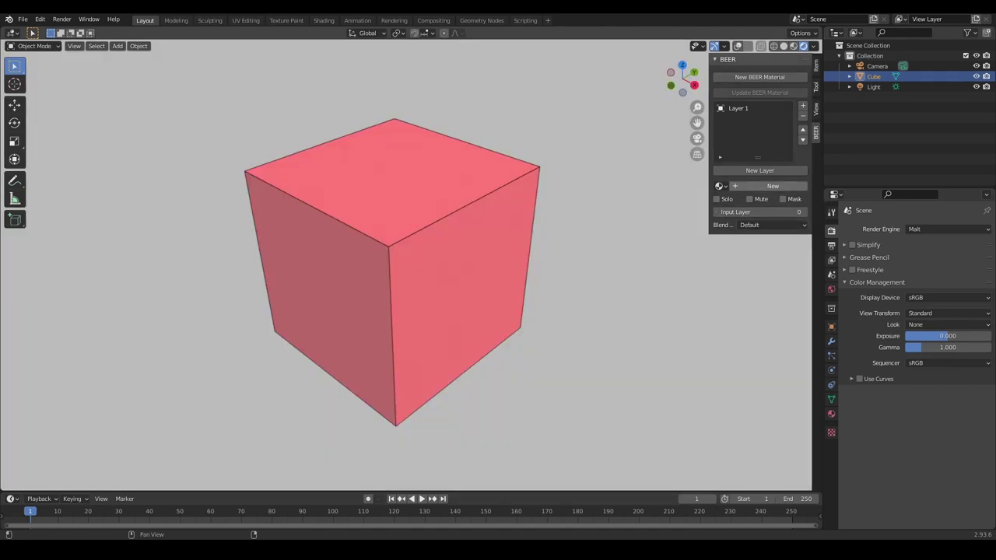
click(770, 186)
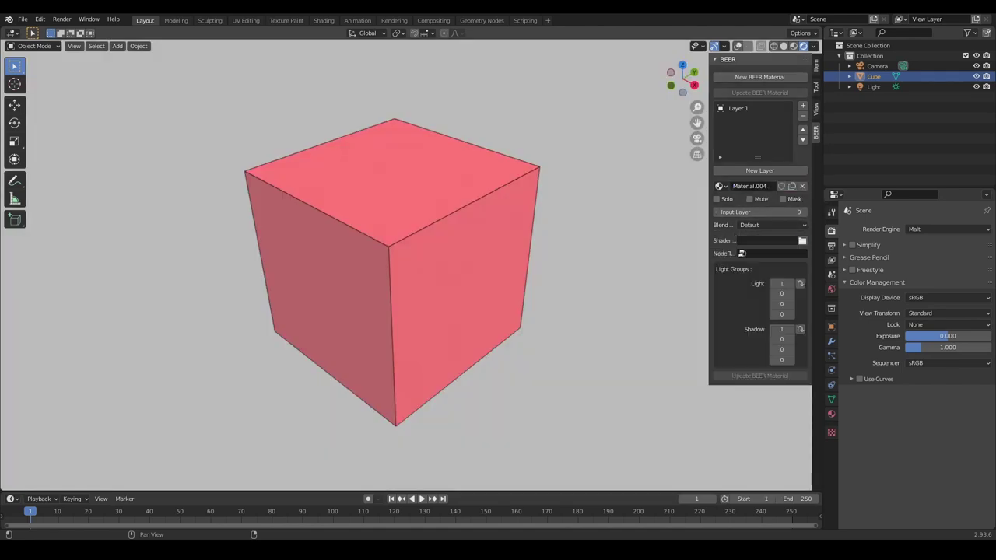
click(802, 241)
double_click(466, 228)
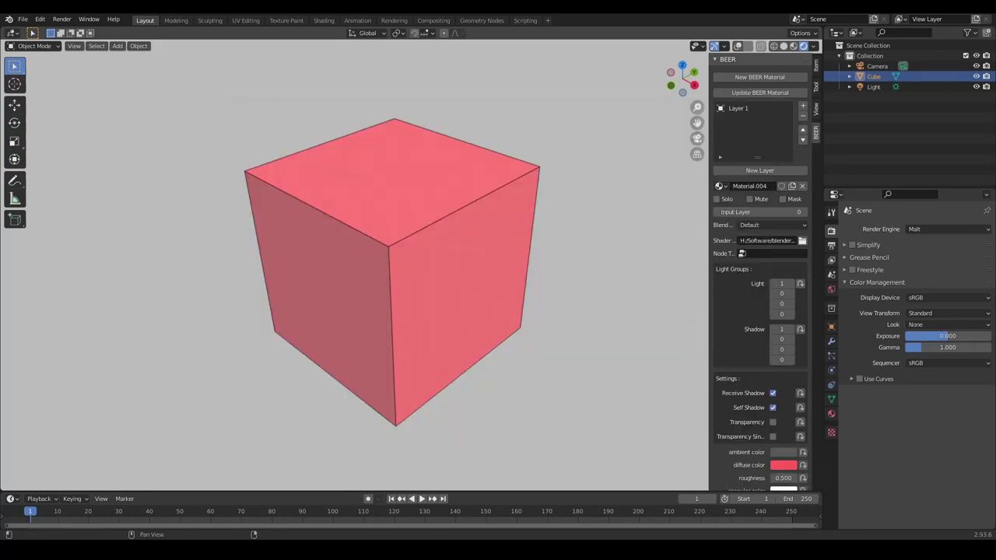
Set the layer's diffuse colour to light blue and toggle a Layer 1 visibility option
scroll(778, 436, down, 2)
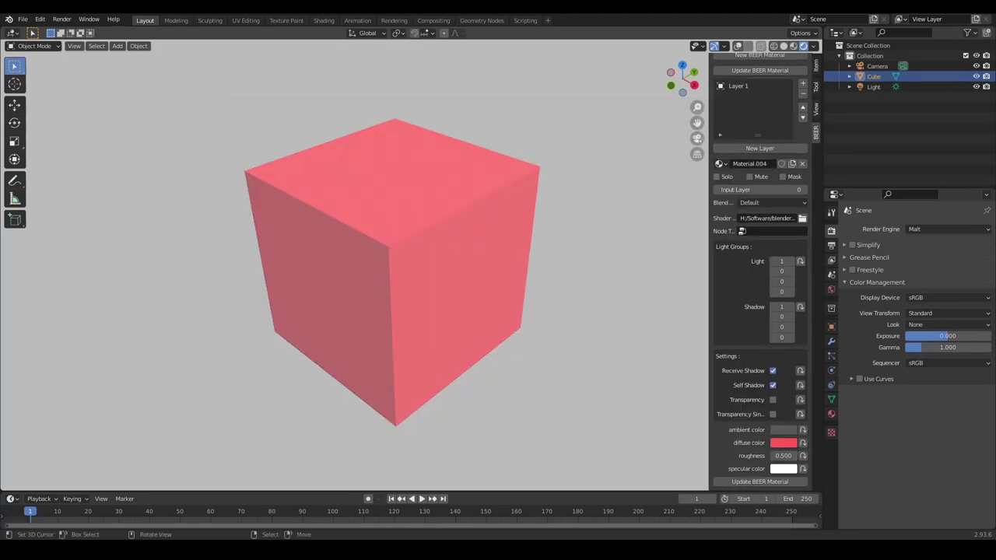
click(784, 442)
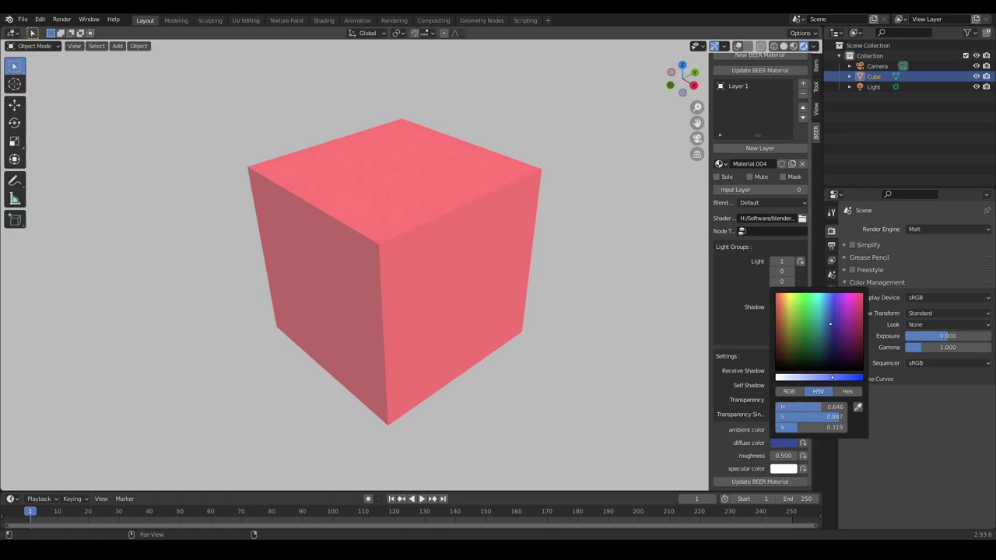
click(784, 430)
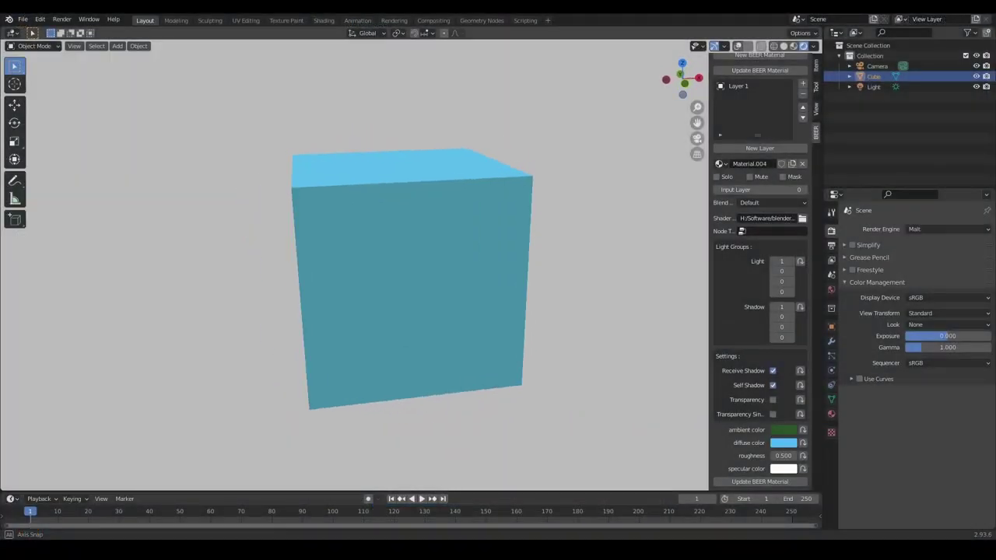
middle_drag(358, 265, 381, 249)
click(717, 177)
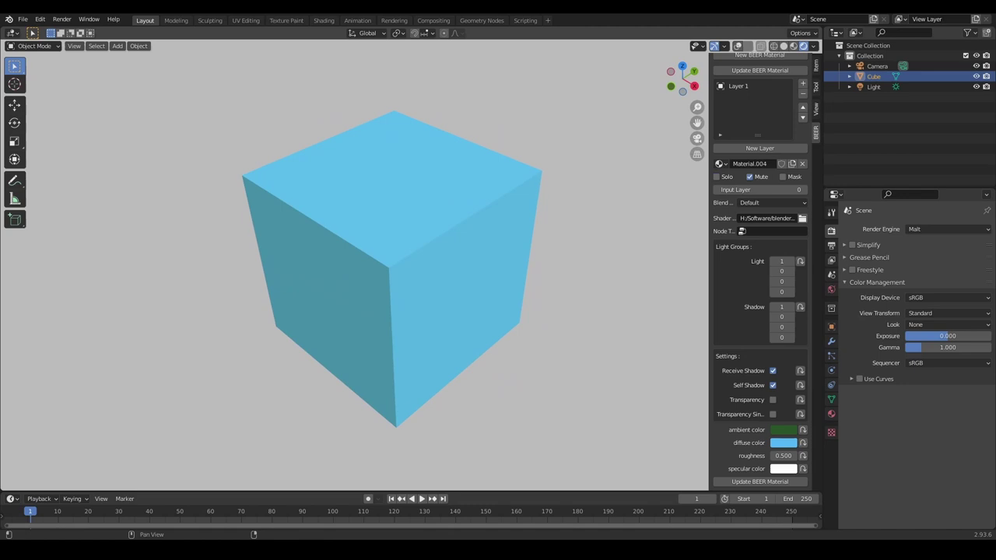
Add BEER Layer 2 with a new material using the basic_line.mesh.glsl shader
click(803, 83)
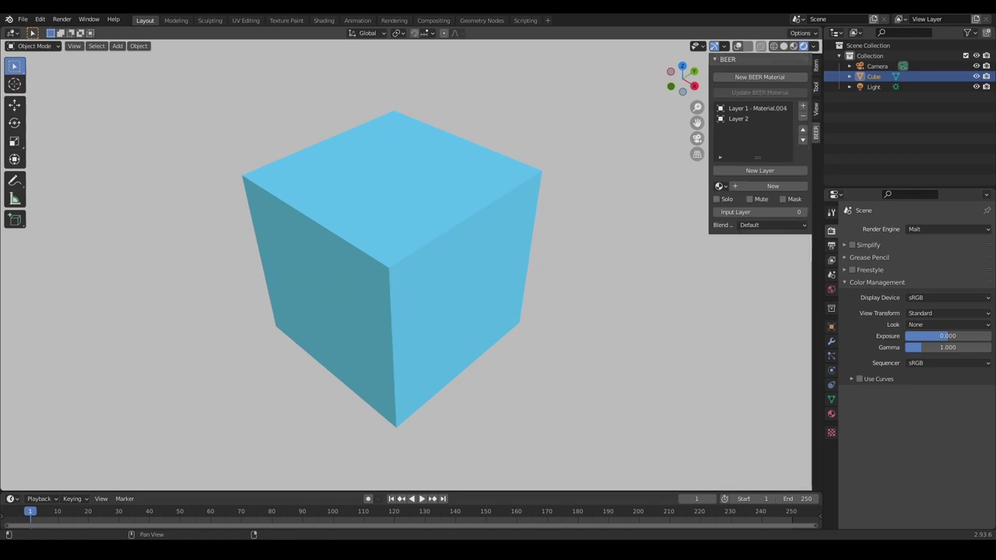
click(772, 186)
click(802, 240)
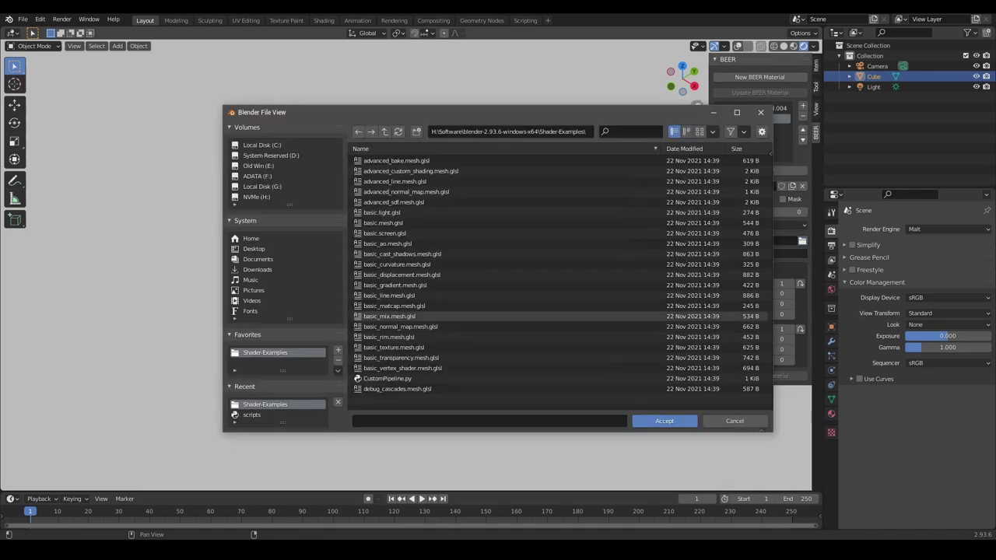
double_click(389, 295)
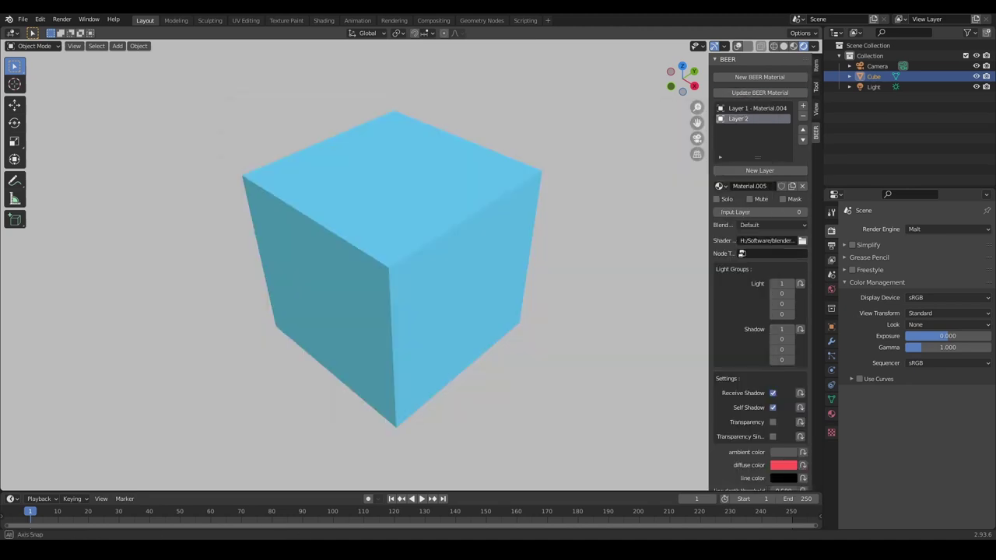
Increase Layer 2's line width to 1.310 and set its blend mode to Multiply
middle_drag(467, 311, 482, 288)
scroll(782, 430, down, 4)
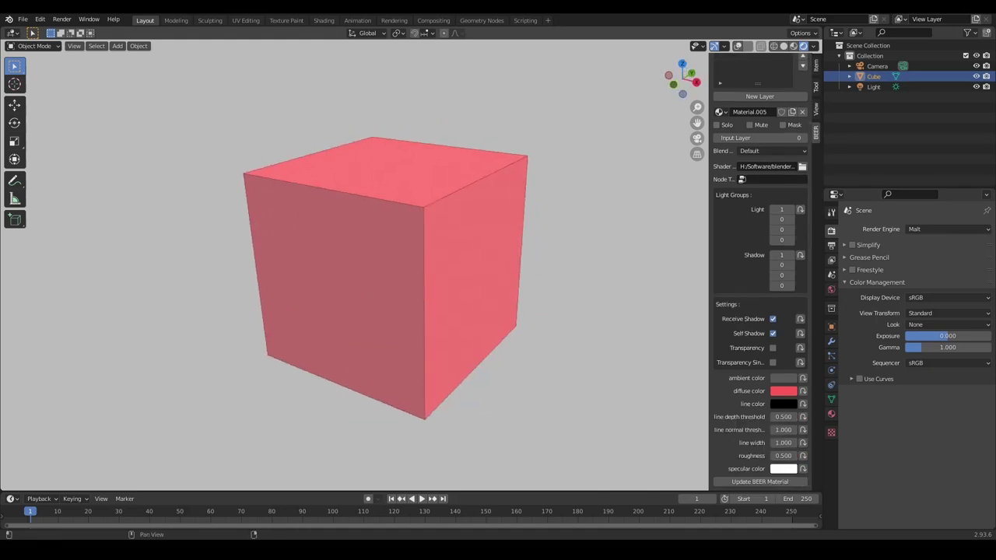
drag(782, 443, 793, 442)
scroll(760, 273, up, 4)
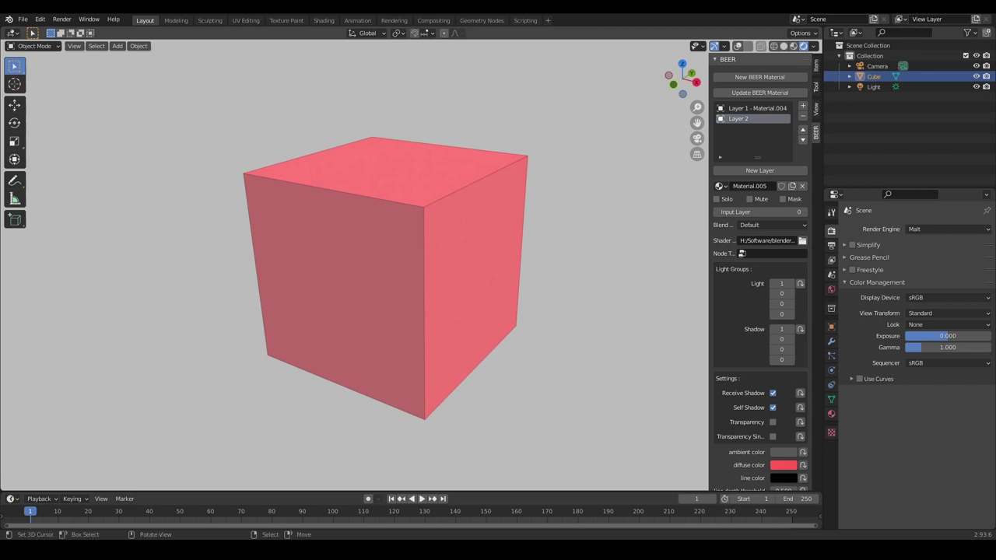
middle_drag(467, 312, 476, 339)
click(770, 225)
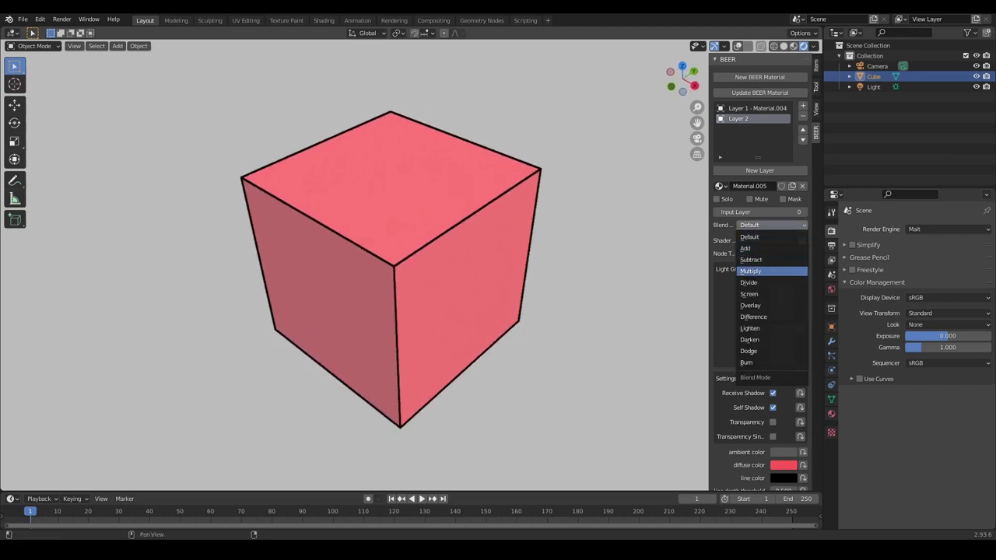
click(772, 271)
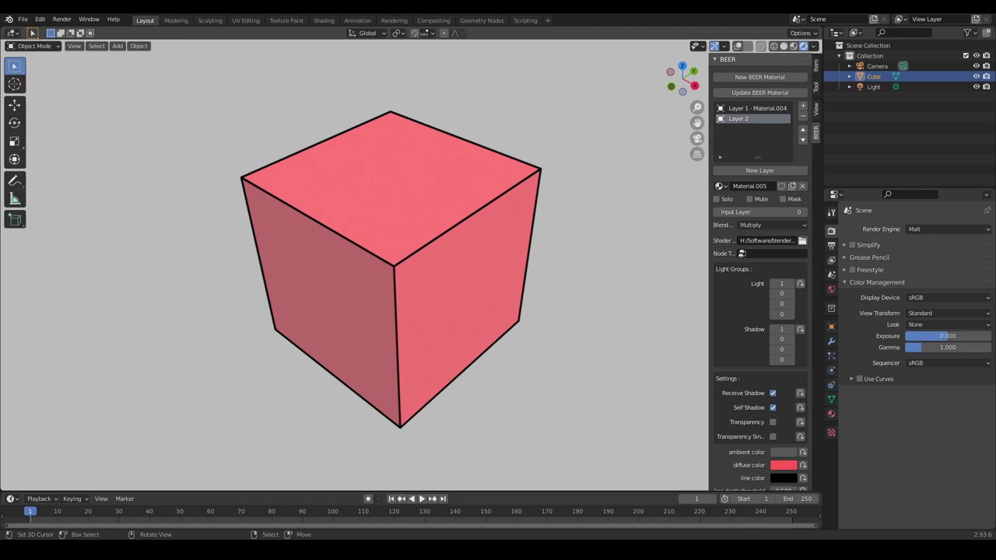
middle_drag(389, 272, 412, 280)
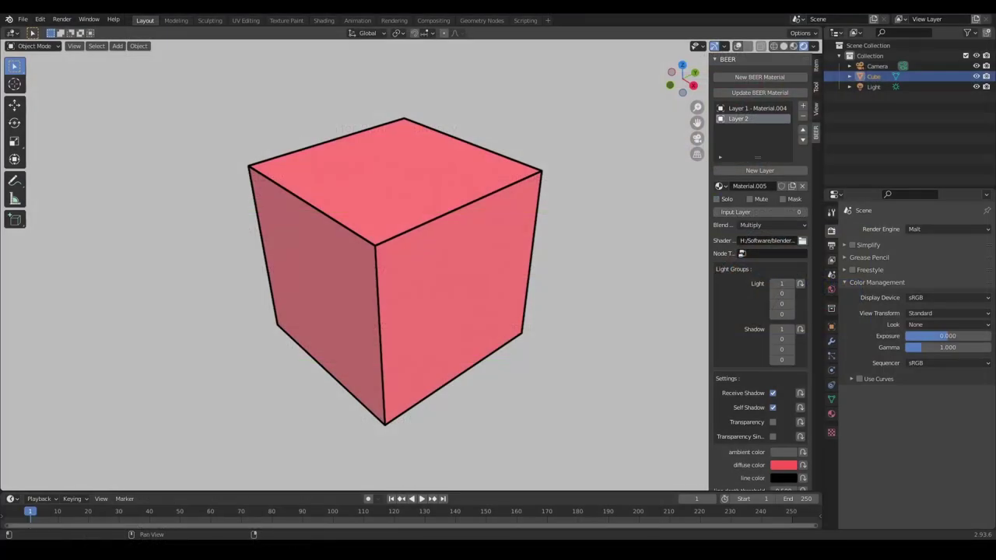
Return to editing Layer 1 and orbit around the cube and the landscape plane
click(755, 109)
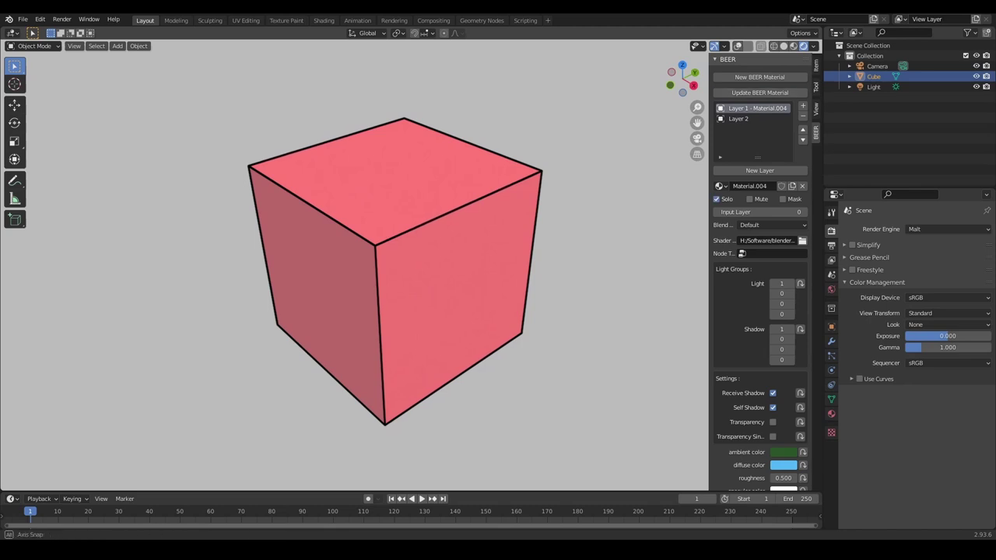
middle_drag(467, 311, 483, 304)
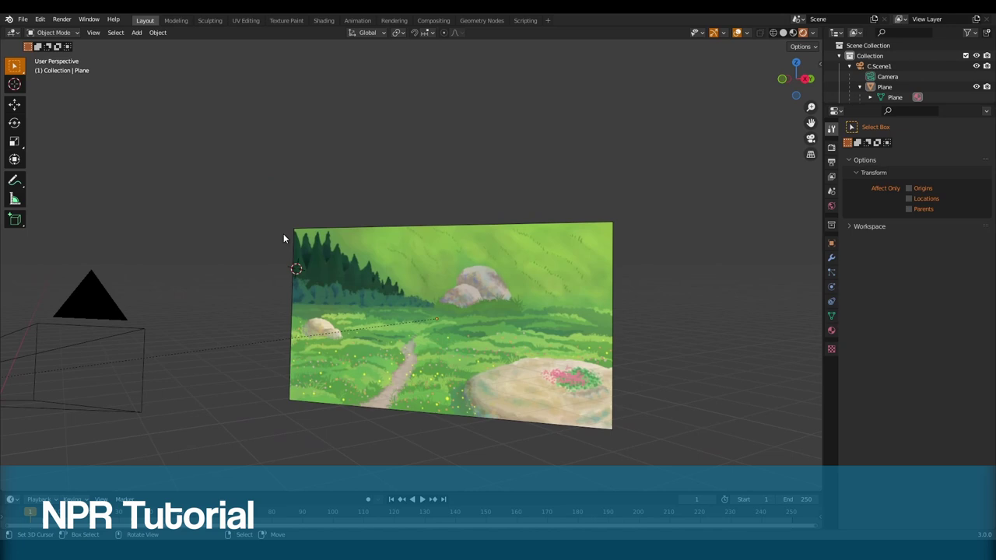
middle_drag(283, 239, 418, 336)
Centre the painted landscape plane and view it through the scene camera
middle_drag(278, 257, 290, 378)
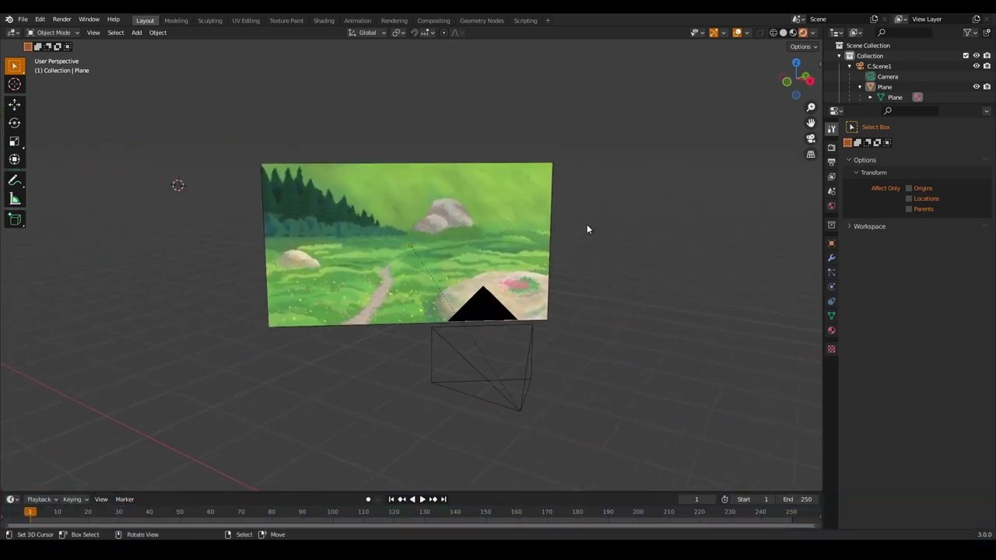
click(810, 139)
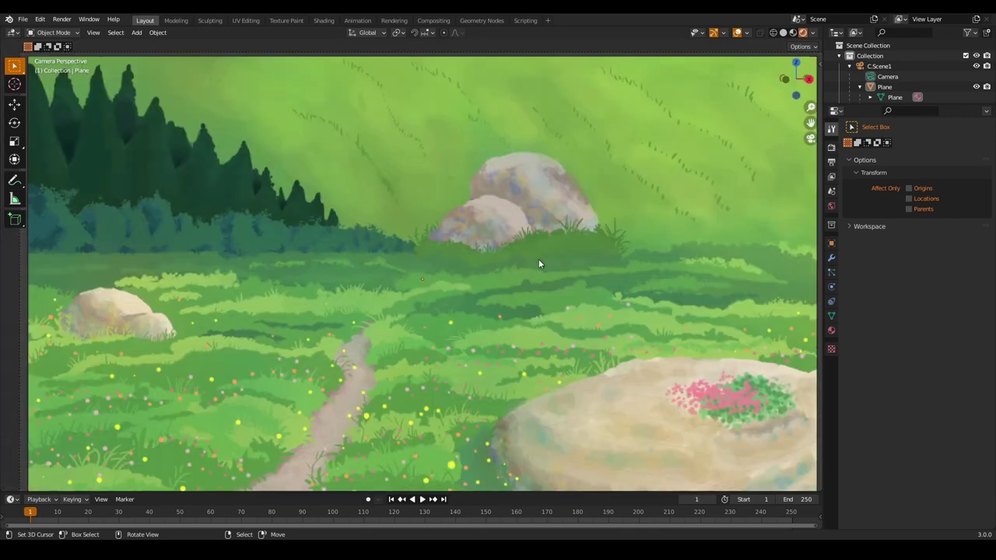
scroll(537, 268, down, 1)
scroll(530, 275, down, 1)
middle_drag(433, 264, 444, 270)
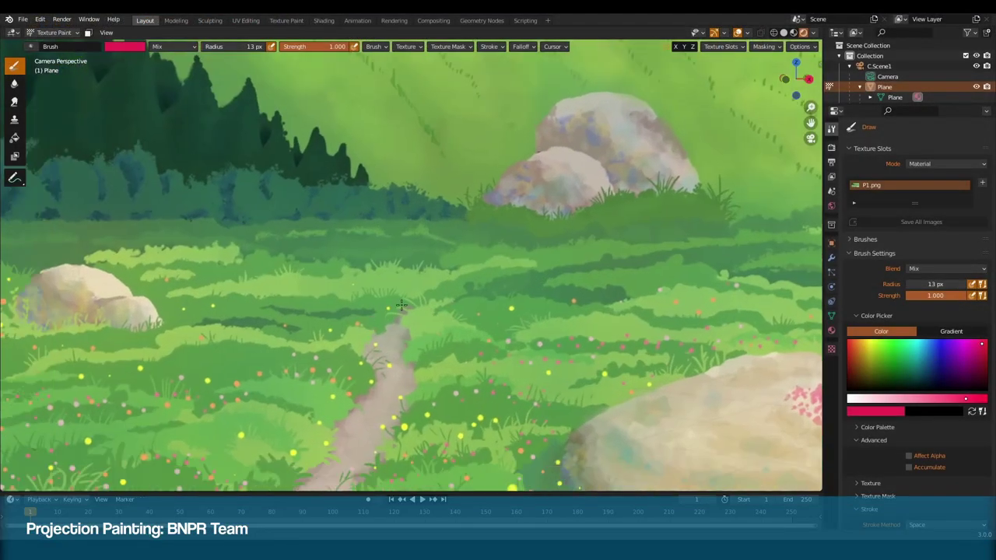
Pan across the meadow painting and scroll through the Advanced, Stroke and Falloff brush settings
mouse_move(402, 305)
shift+middle_down()
mouse_move(608, 176)
mouse_move(575, 243)
mouse_move(486, 232)
mouse_move(470, 251)
shift+middle_up()
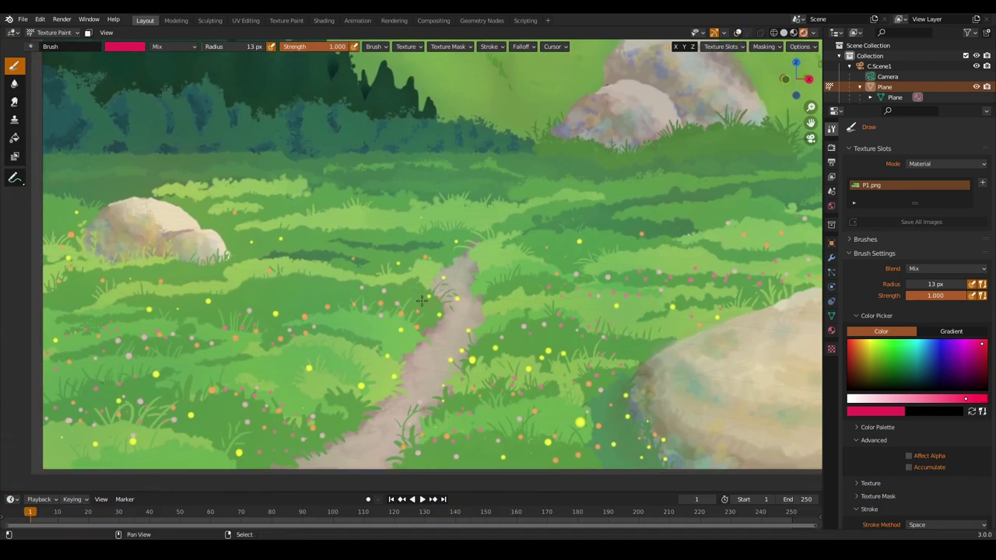
mouse_move(421, 301)
shift+middle_down()
mouse_move(416, 333)
mouse_move(262, 304)
mouse_move(194, 312)
mouse_move(175, 414)
mouse_move(276, 416)
mouse_move(324, 373)
shift+middle_up()
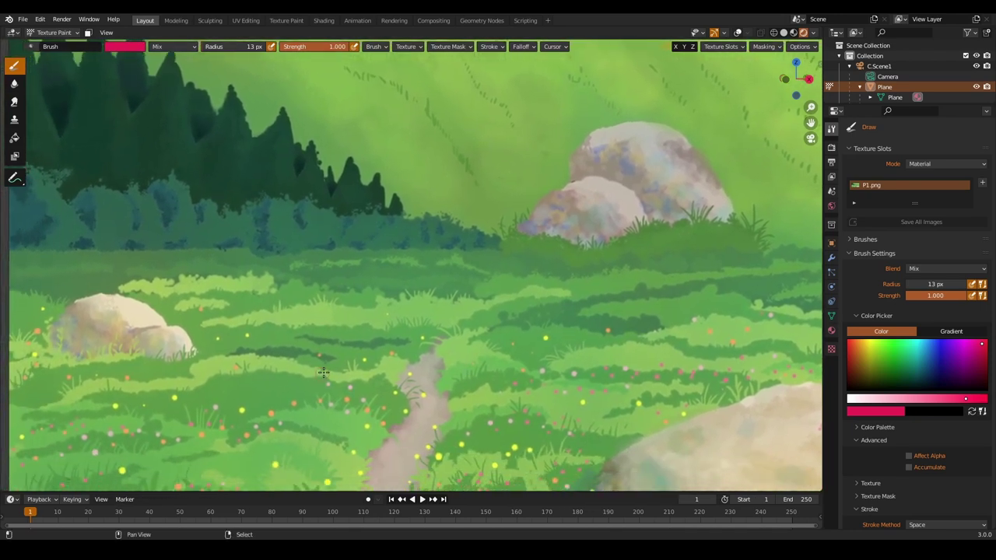
scroll(324, 373, down, 5)
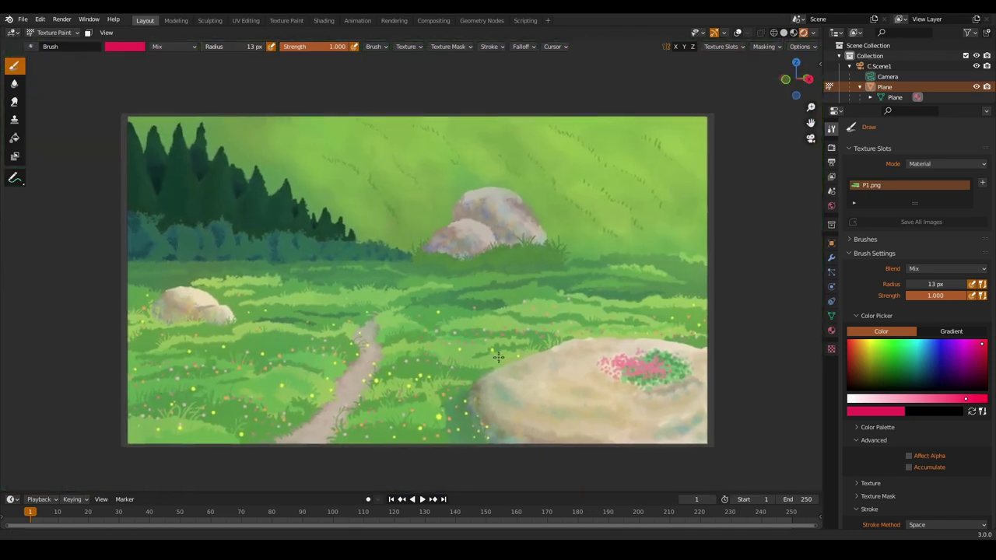
scroll(513, 359, up, 1)
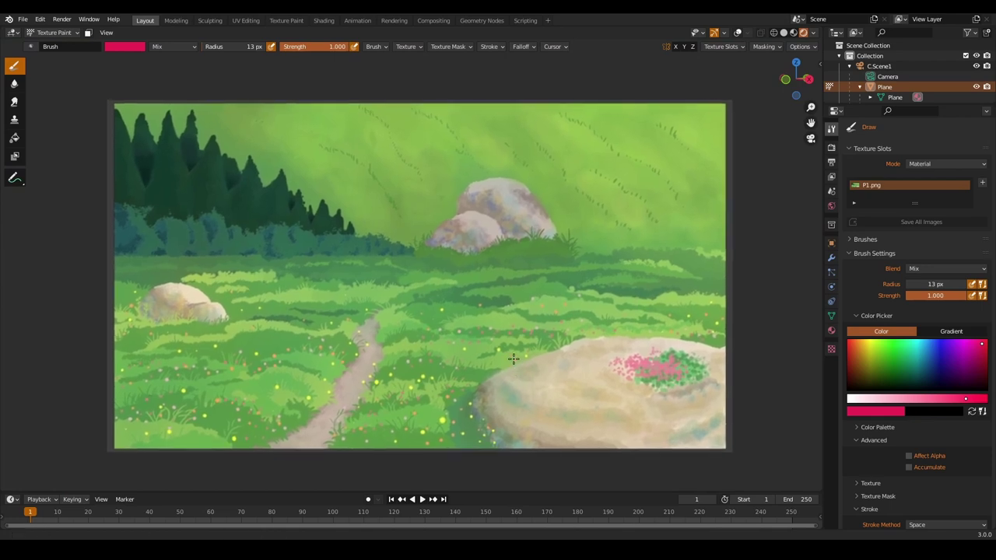
scroll(513, 359, up, 2)
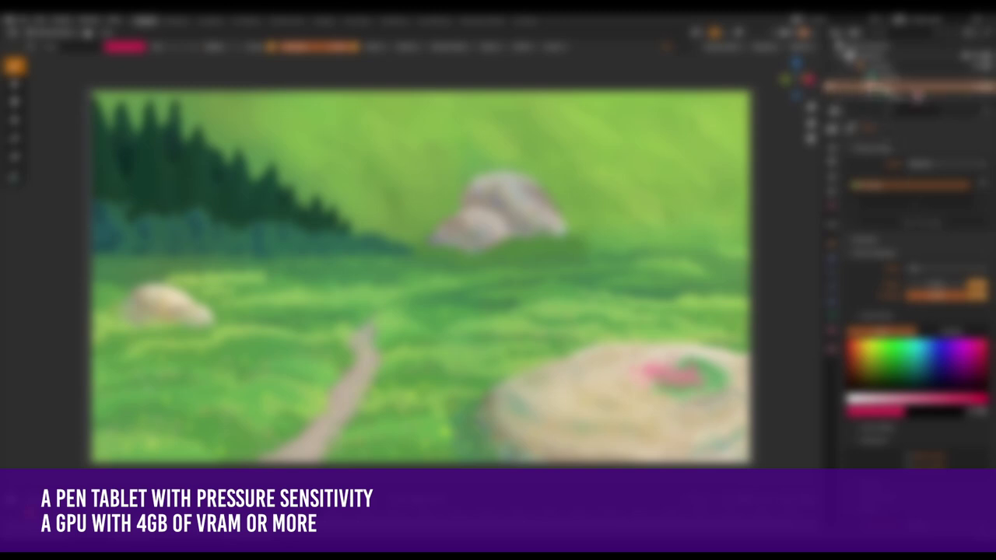
scroll(891, 364, down, 3)
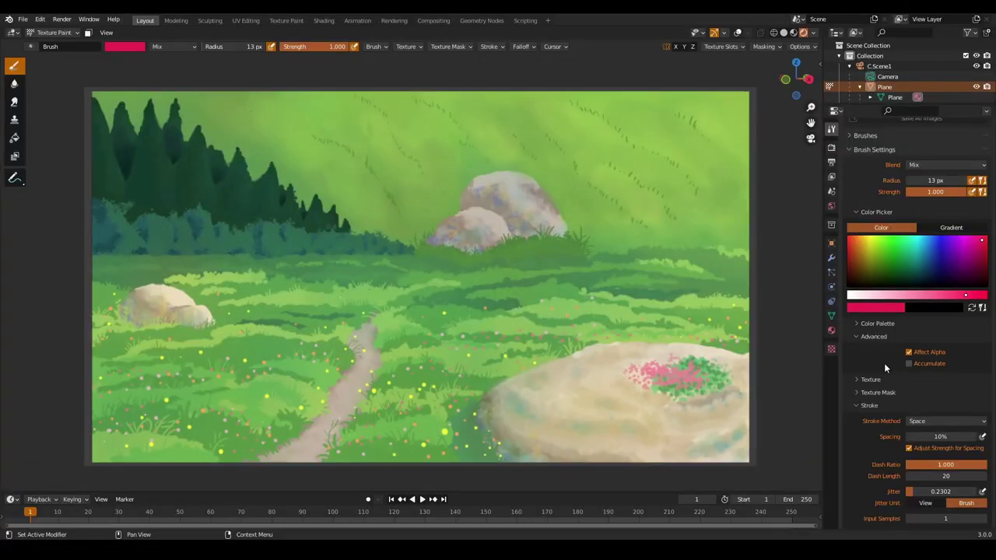
scroll(884, 364, down, 4)
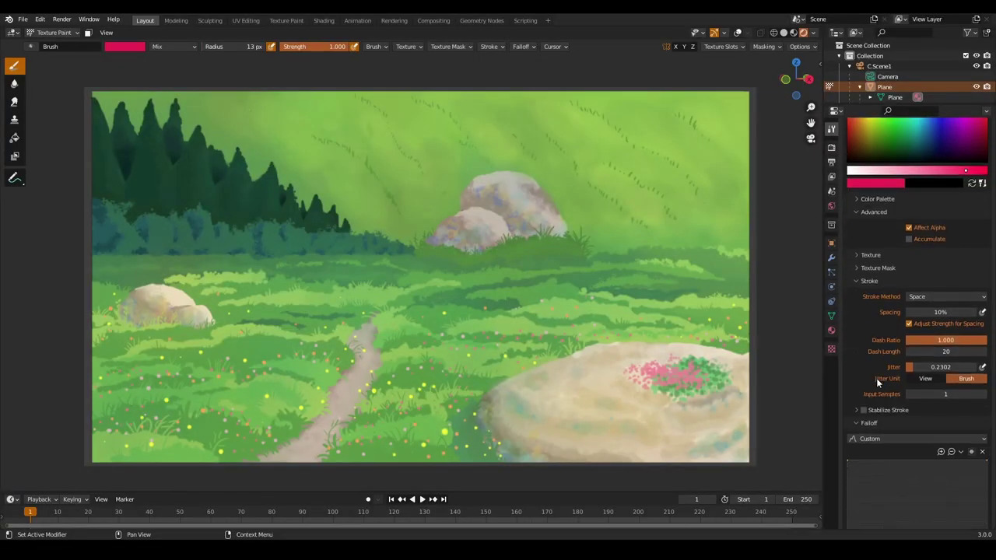
scroll(877, 379, down, 3)
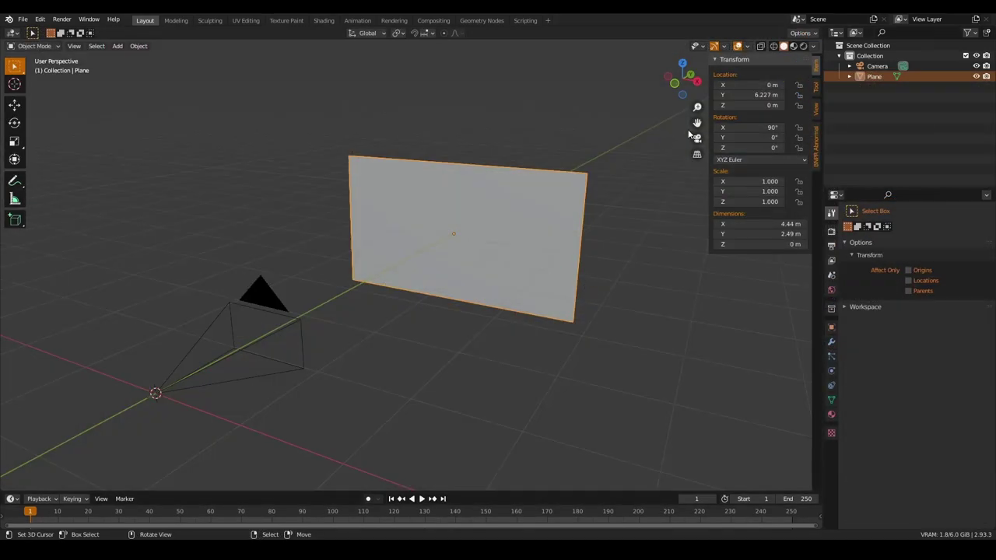
View the plane through the camera and select its entire mesh in Edit Mode
click(698, 139)
key(Tab)
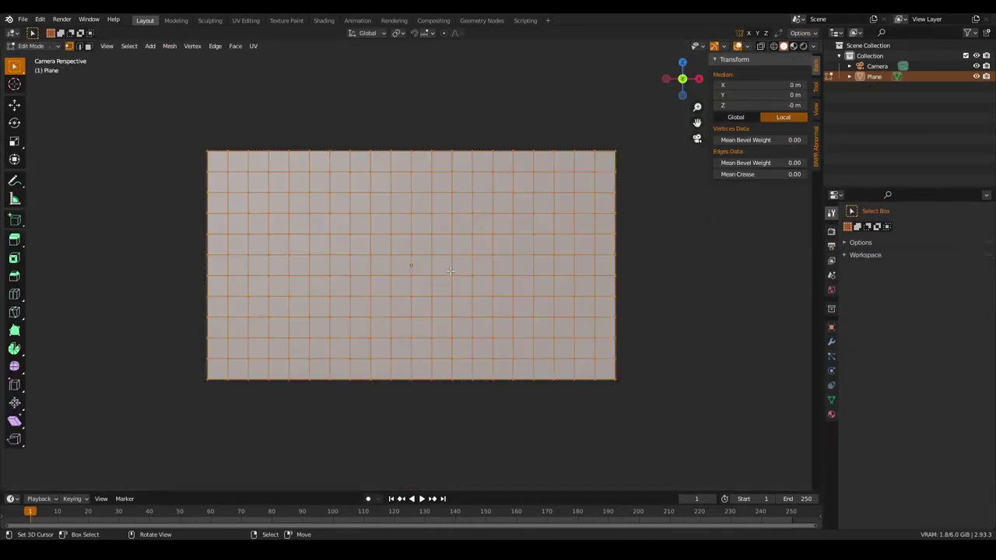
scroll(359, 181, up, 2)
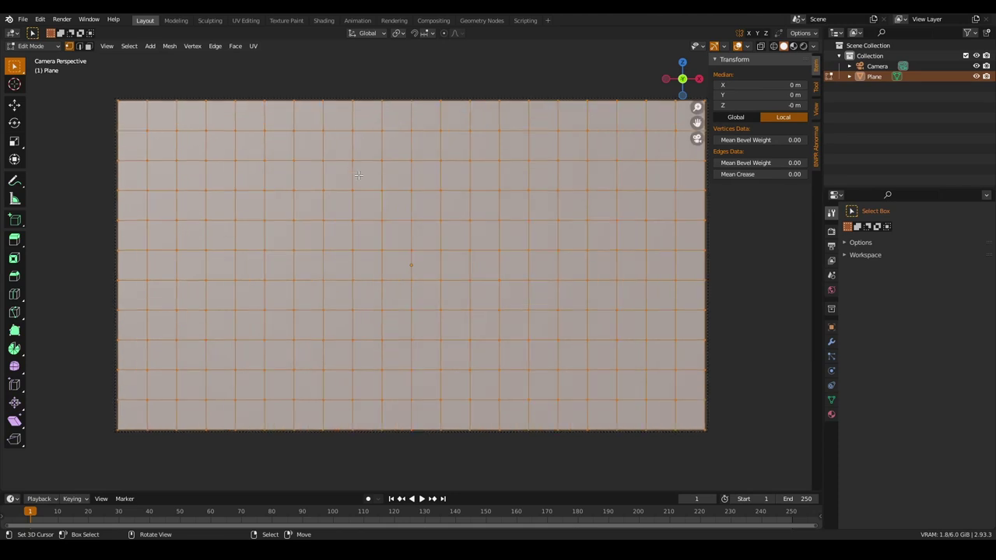
click(355, 133)
key(a)
In UV Editing, create a new 1920 × 1080 image named Canvas2 and choose its fill colour
click(246, 20)
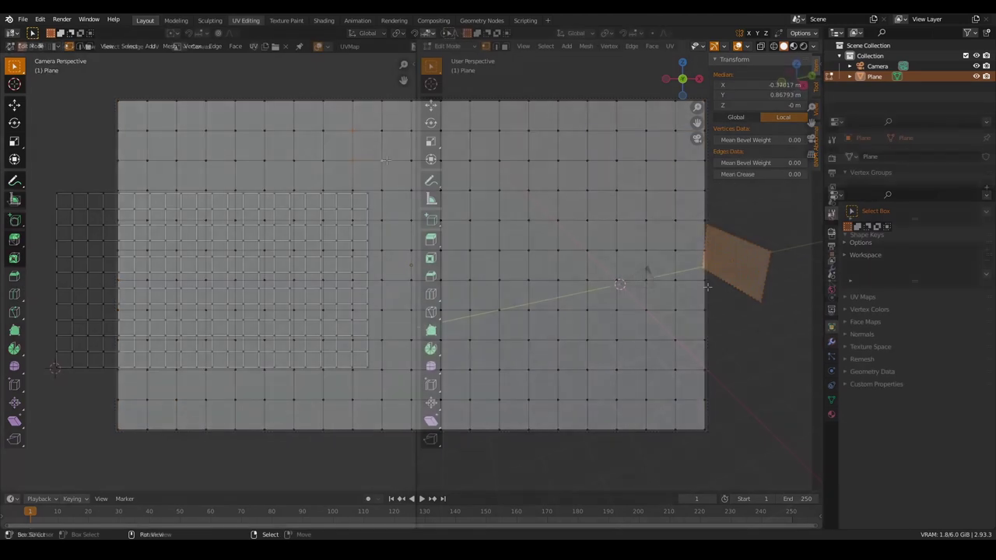
scroll(196, 222, up, 2)
scroll(196, 222, down, 2)
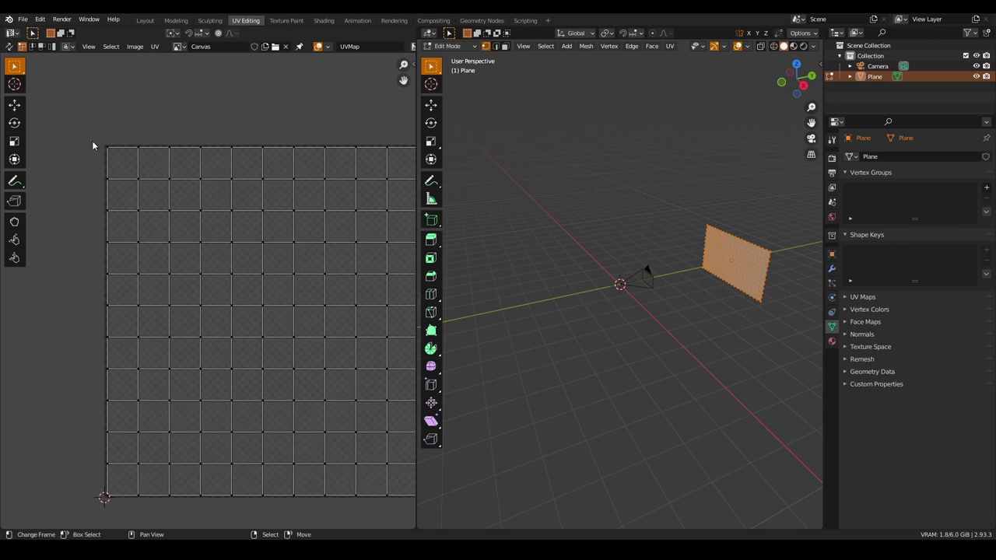
scroll(119, 161, up, 3)
middle_drag(120, 160, 159, 219)
scroll(175, 70, down, 5)
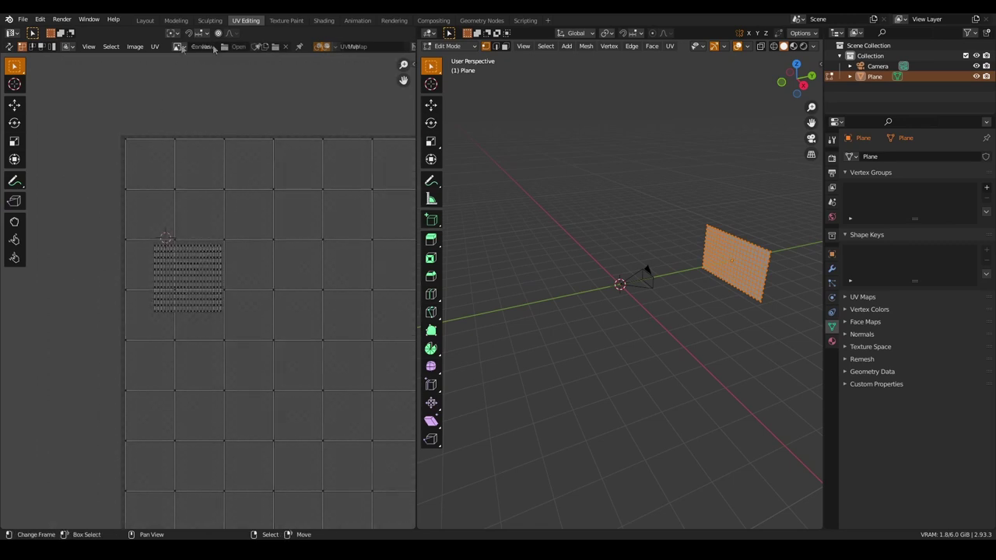
key(alt+n)
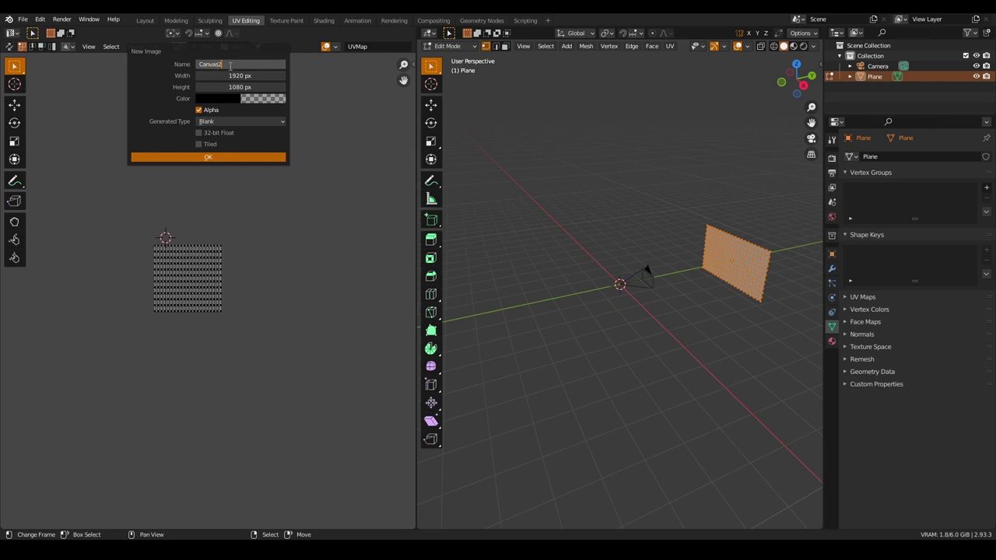
click(249, 104)
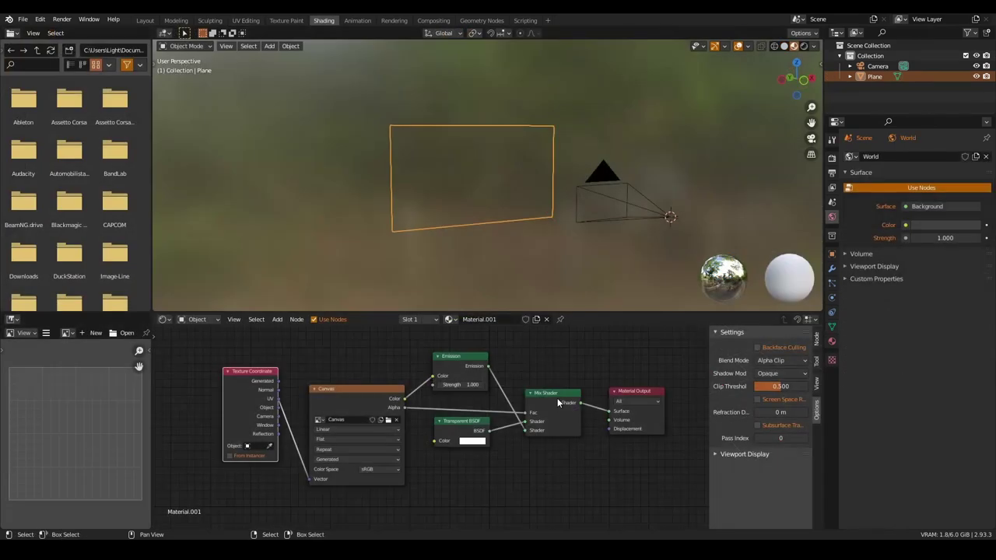
Reposition the Mix Shader and Transparent BSDF nodes and assign Canvas2 to the image texture node
mouse_move(558, 398)
mouse_down()
mouse_move(559, 406)
mouse_move(554, 390)
mouse_up()
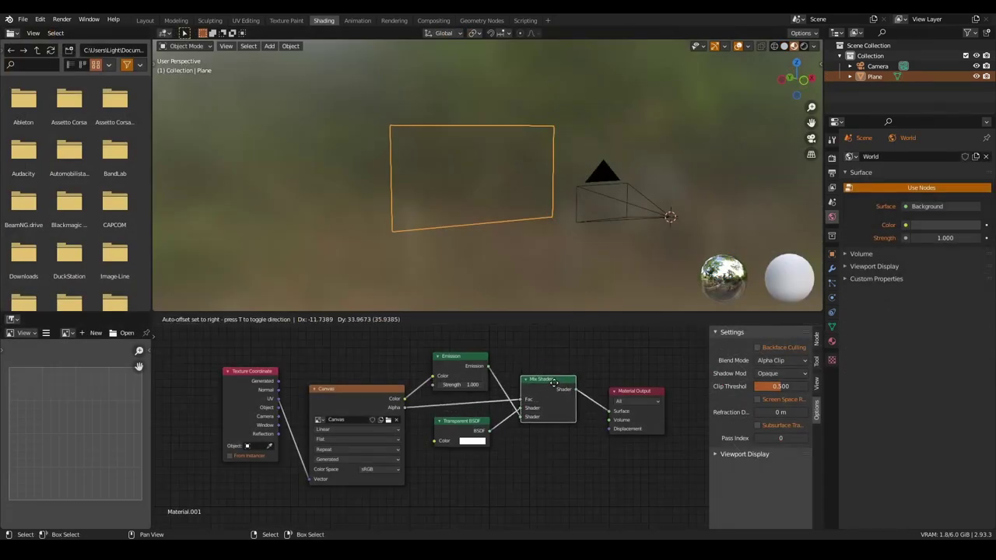
middle_drag(674, 111, 510, 210)
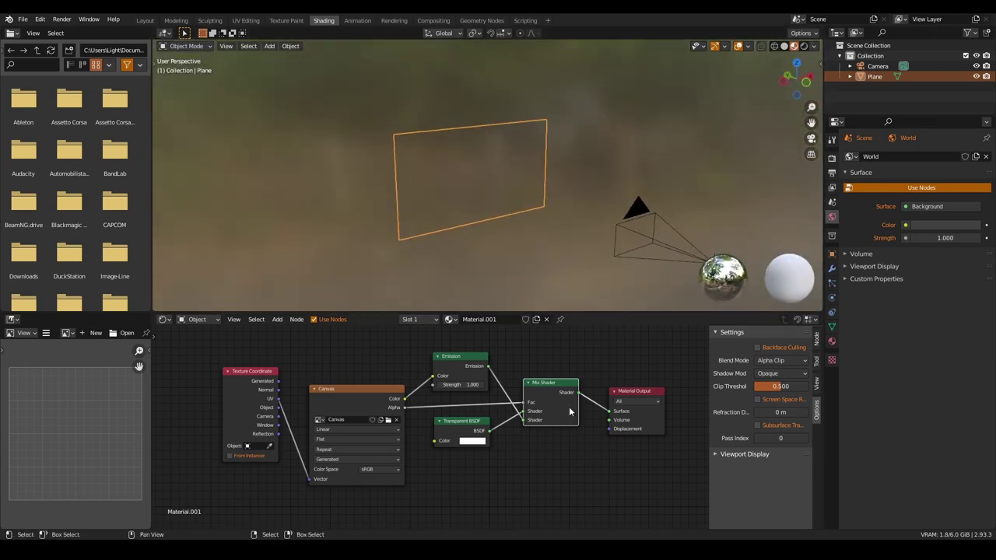
drag(569, 406, 573, 402)
click(460, 428)
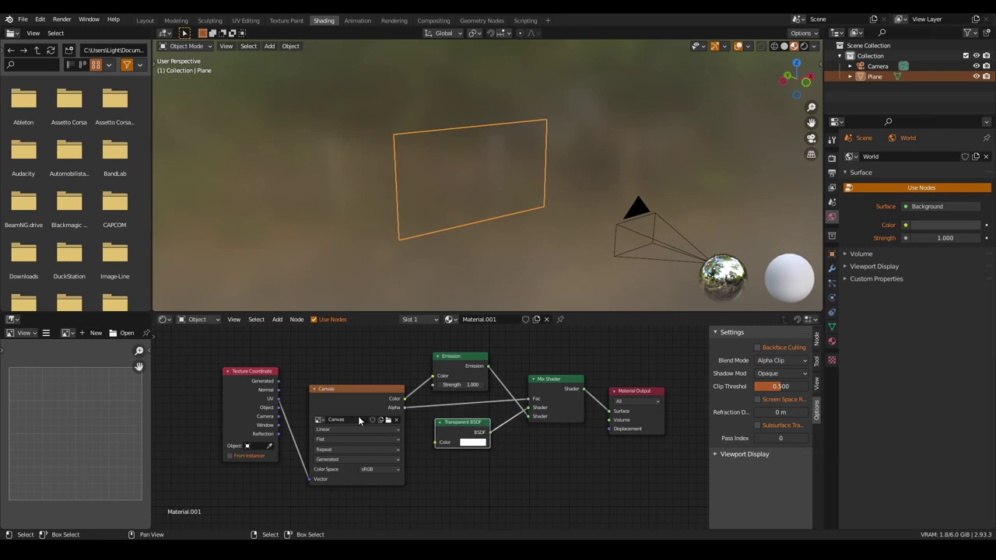
click(319, 420)
click(327, 440)
Align the Canvas2, Mix Shader, Transparent BSDF and Material Output nodes neatly
drag(354, 397, 354, 382)
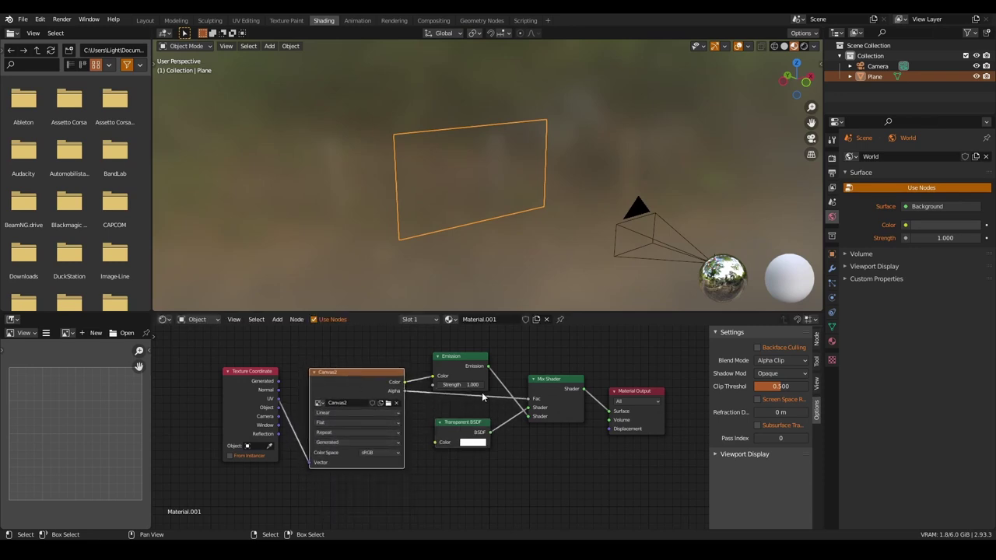
drag(550, 380, 548, 376)
drag(467, 434, 464, 425)
drag(640, 392, 633, 379)
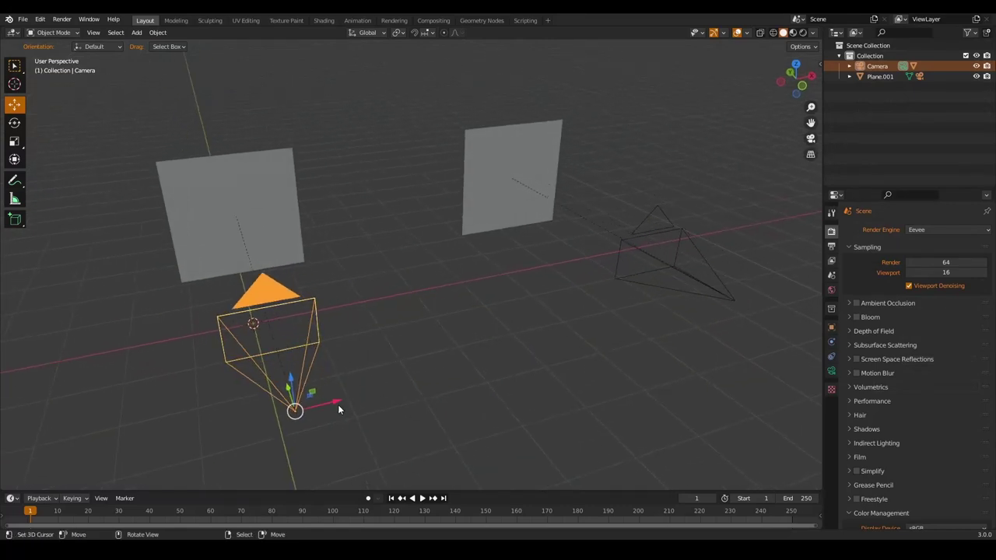
Move the camera down-left, slide Plane.001 left to X 4.9582 m, and show its transform values
key(g)
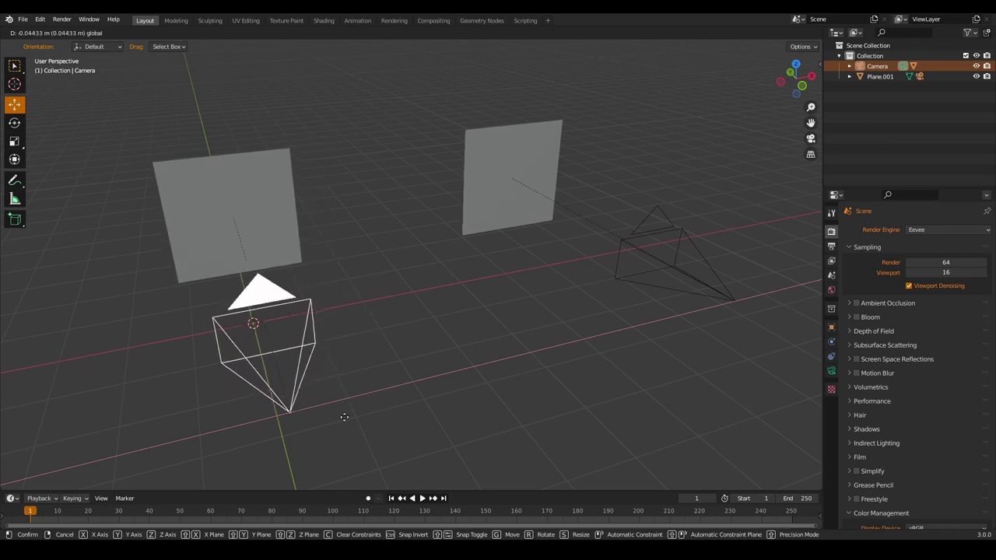
click(317, 428)
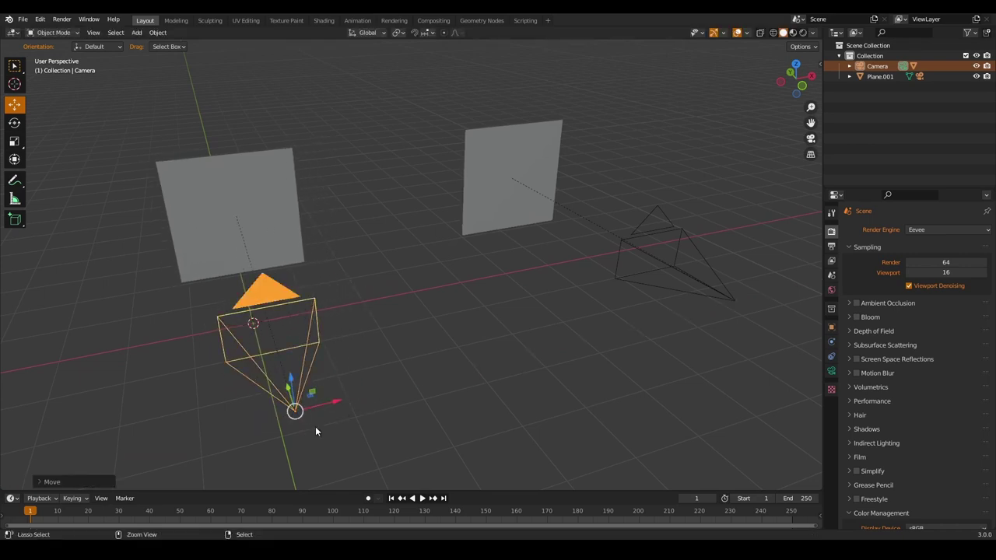
click(526, 171)
key(g)
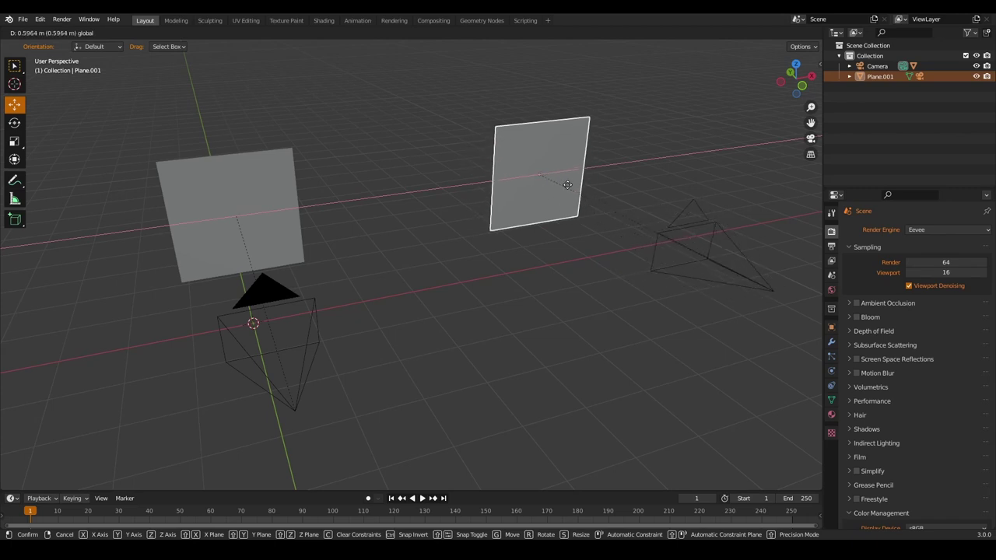
click(544, 191)
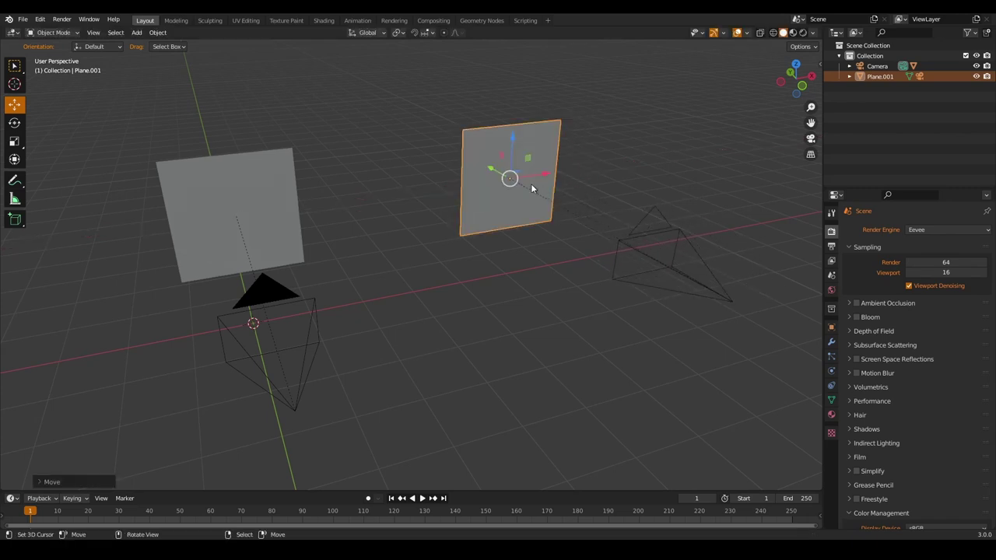
key(n)
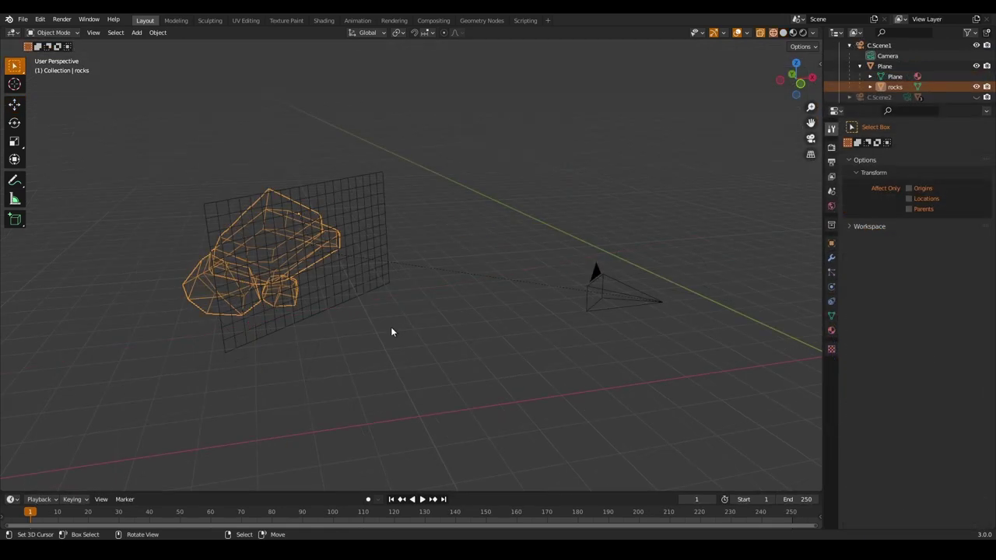
Frame the rocks, select the plane and rocks, and view them zoomed through the camera
key(KP_Decimal)
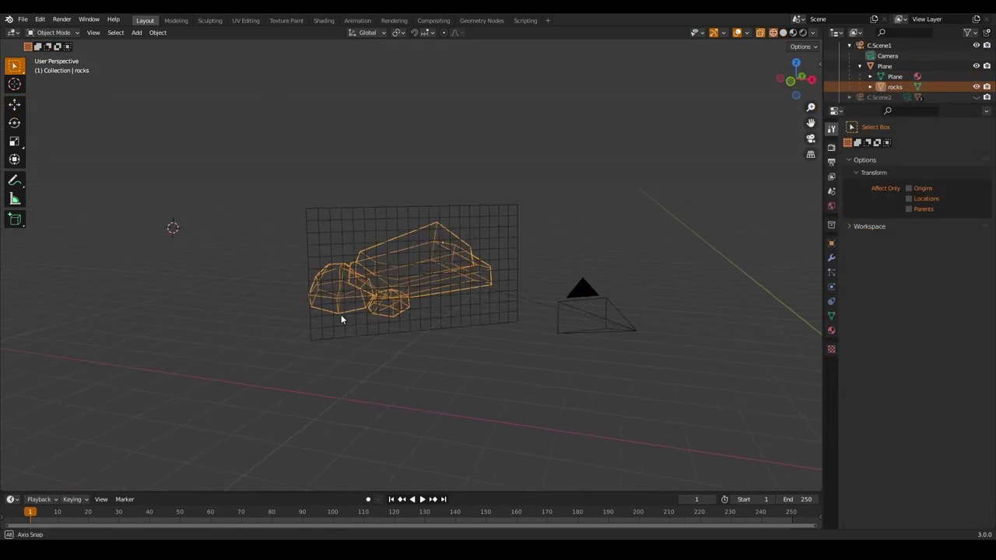
middle_drag(340, 319, 393, 213)
click(414, 216)
click(401, 217)
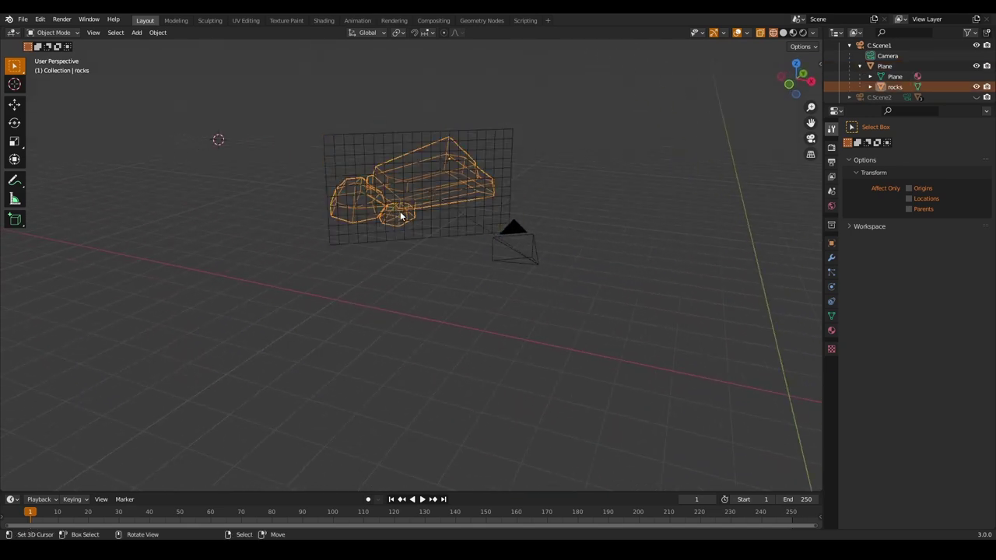
click(811, 138)
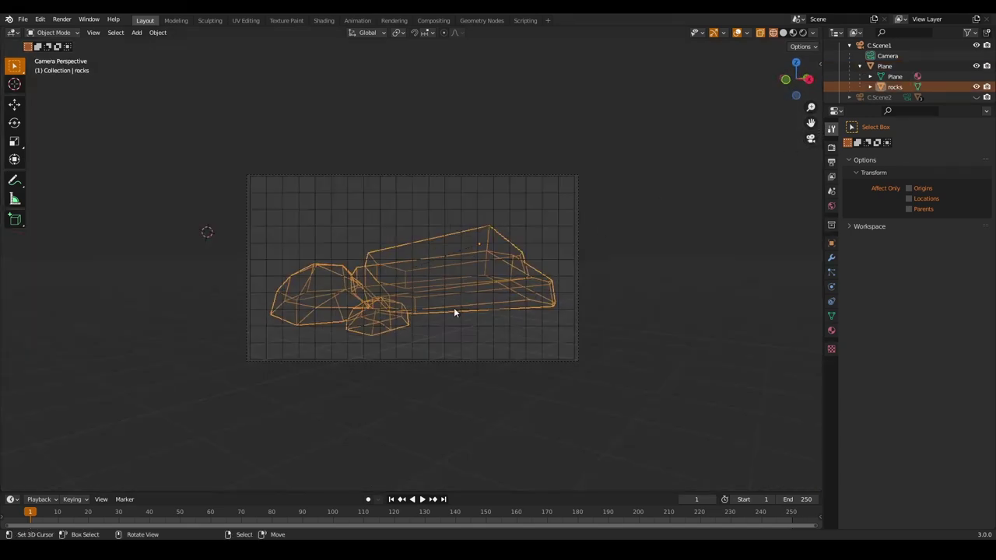
scroll(449, 311, up, 3)
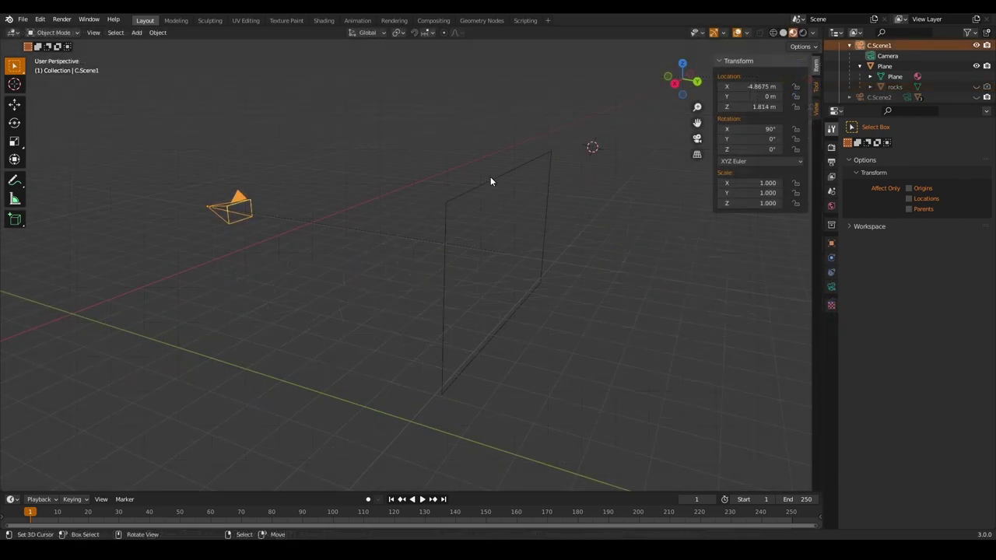
Look through the camera, adjust its angle, and set its focal length to 40 mm
click(490, 182)
click(235, 207)
click(697, 138)
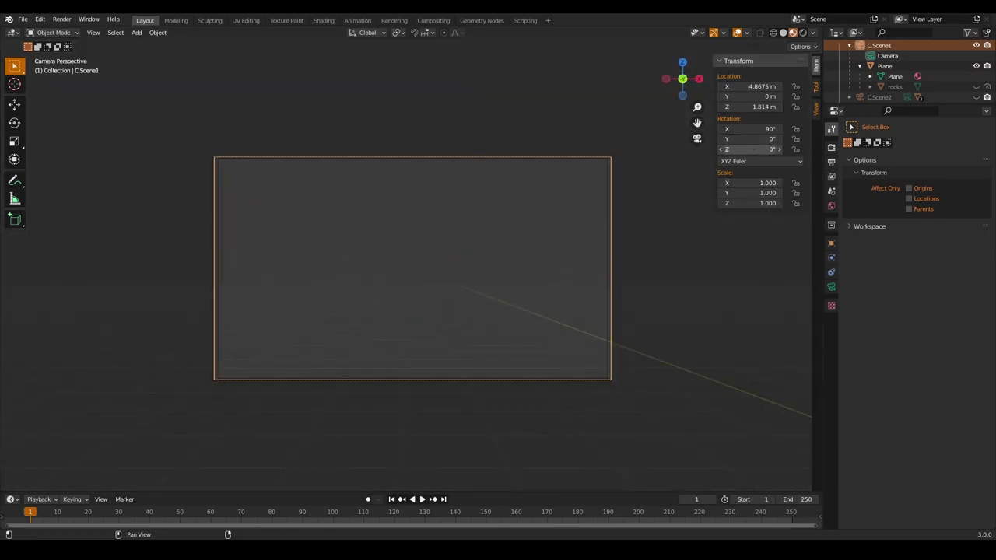
drag(762, 149, 755, 106)
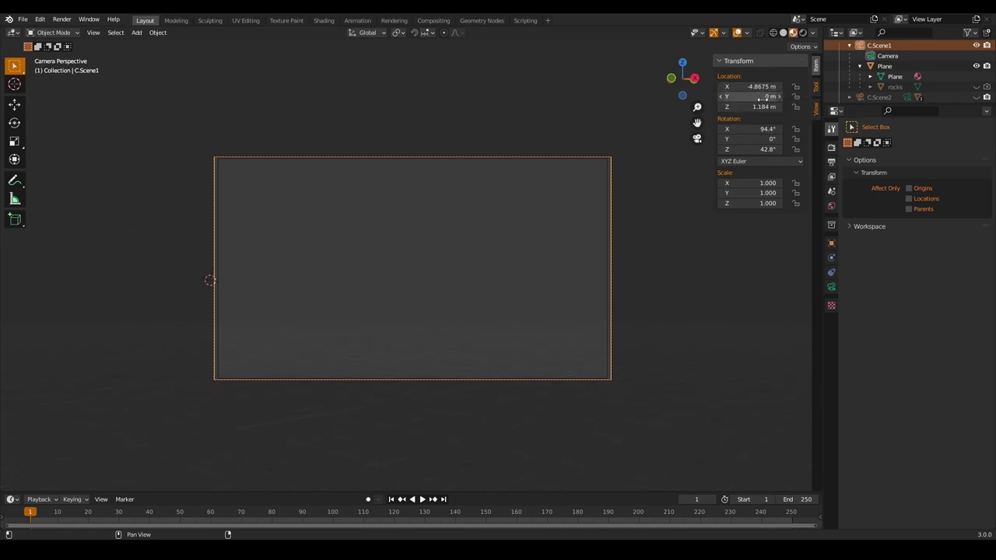
drag(763, 129, 762, 128)
click(831, 286)
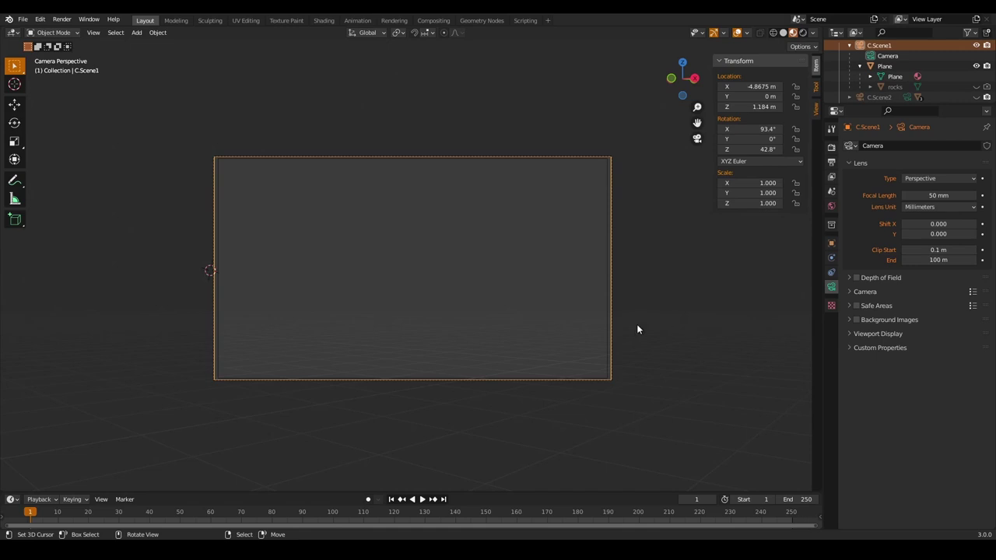
click(930, 196)
text(4)
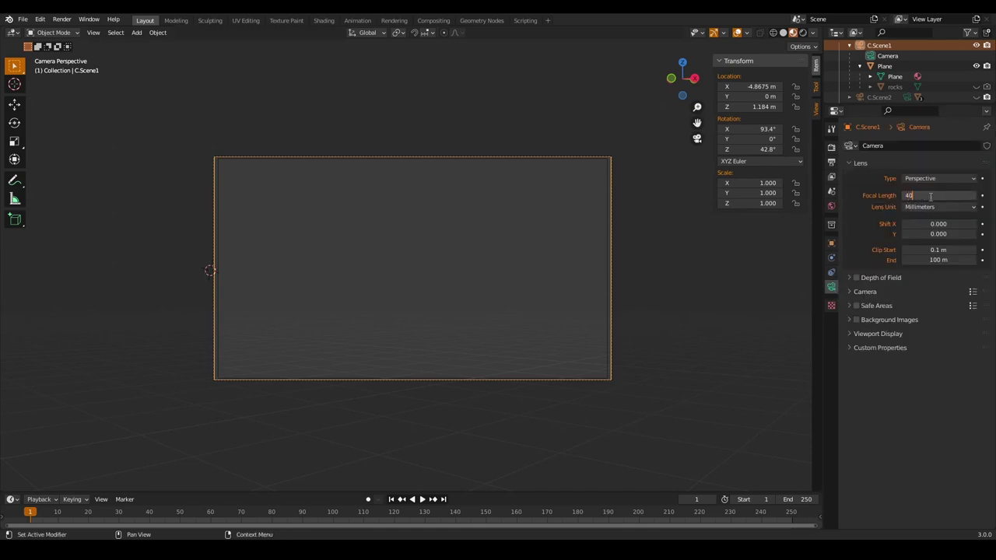
text(0)
key(Return)
Set Transform Orientation to Local and scale the Plane to about 1.254
click(568, 309)
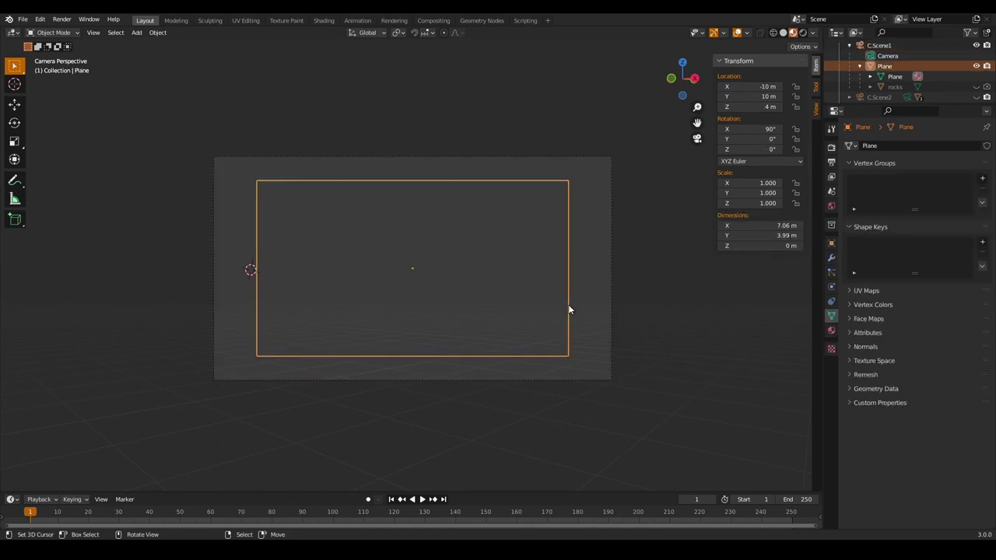
click(367, 32)
click(356, 77)
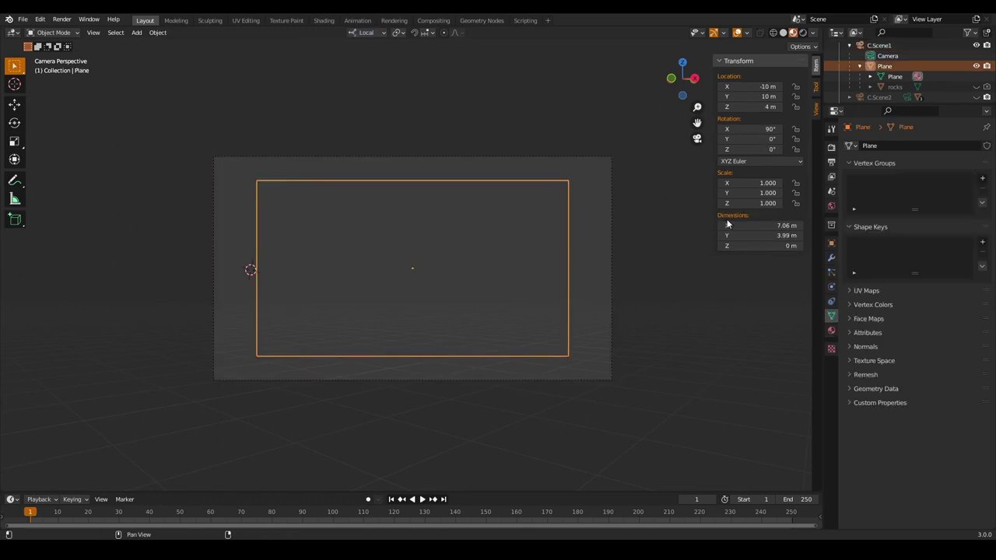
key(s)
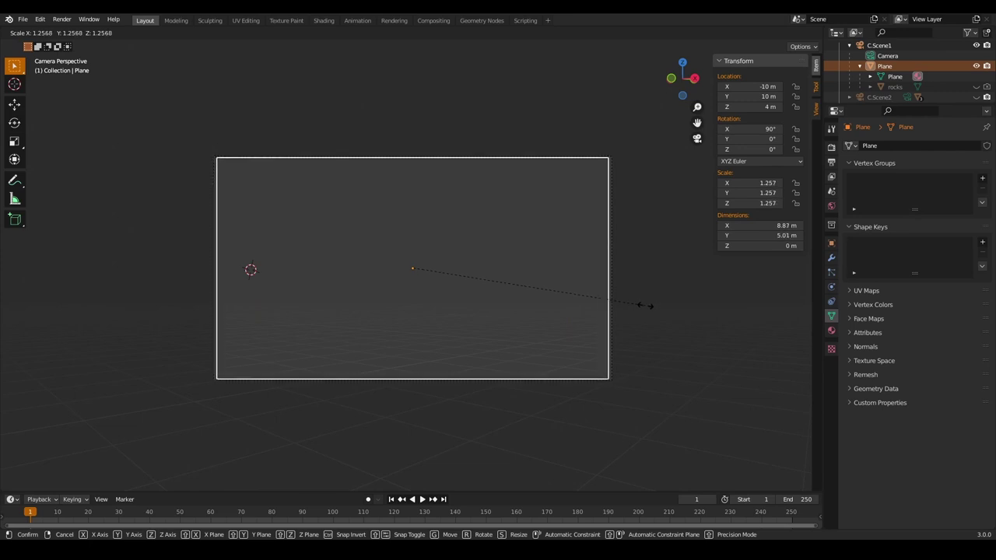
click(639, 305)
mouse_move(494, 287)
middle_down()
mouse_move(444, 284)
mouse_move(523, 310)
middle_up()
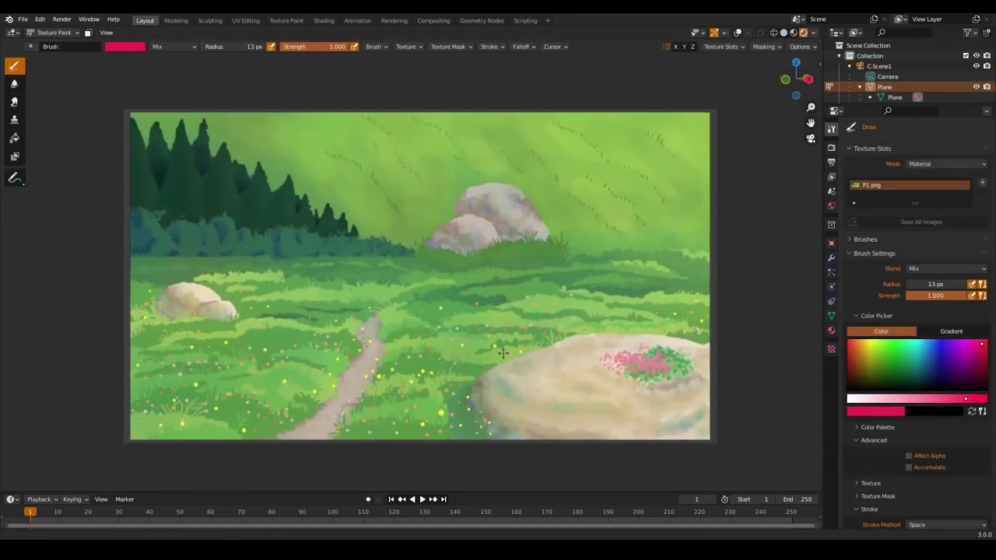
scroll(505, 352, up, 2)
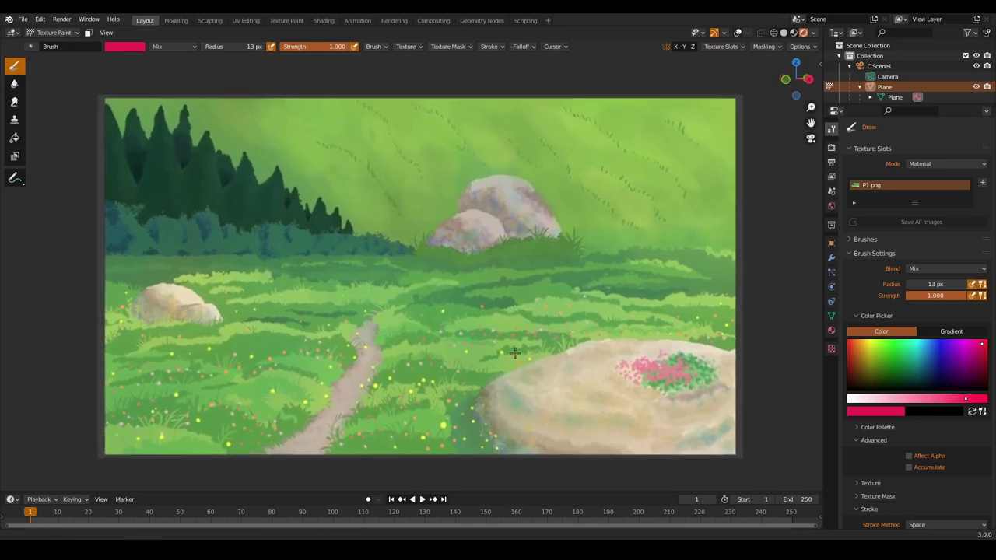
scroll(516, 353, up, 1)
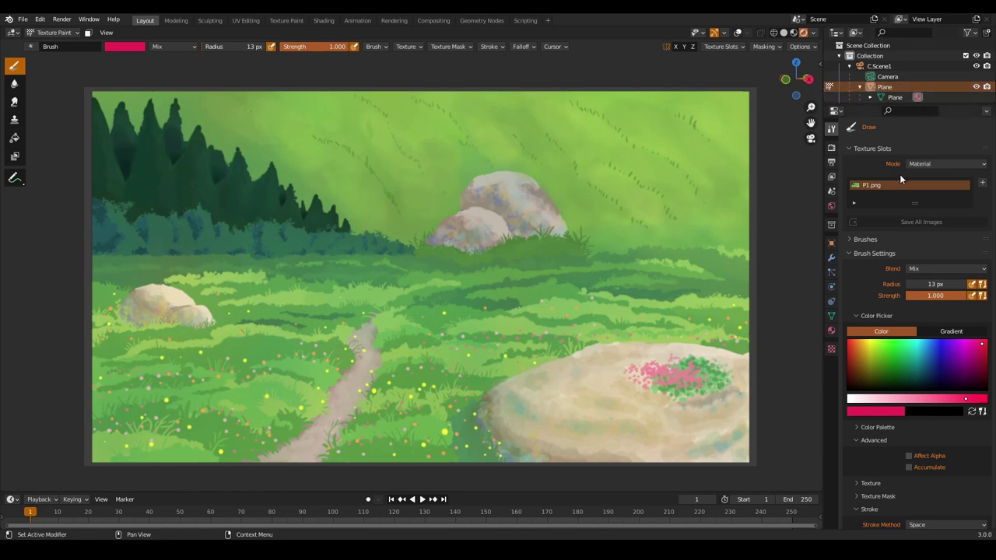
scroll(889, 366, down, 2)
scroll(890, 372, down, 3)
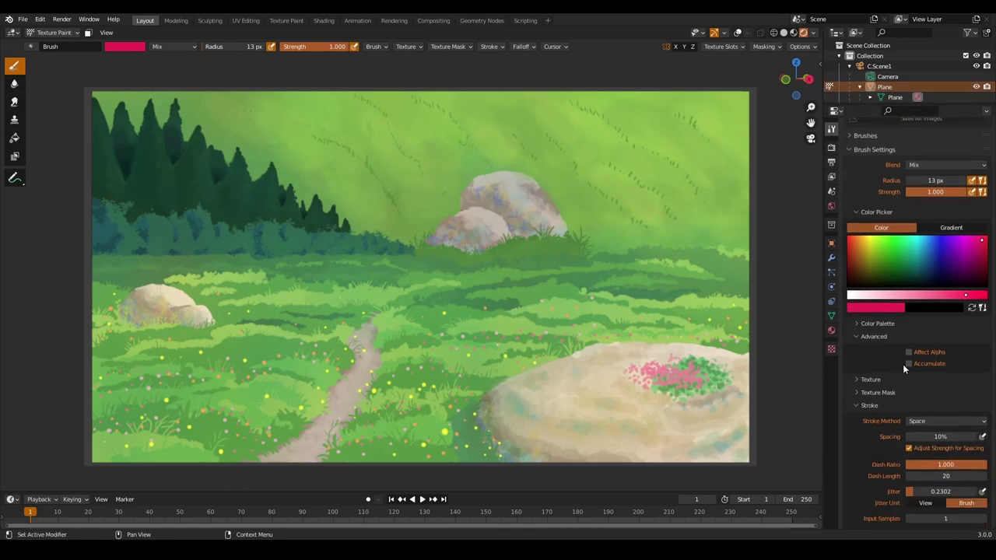
scroll(883, 361, down, 6)
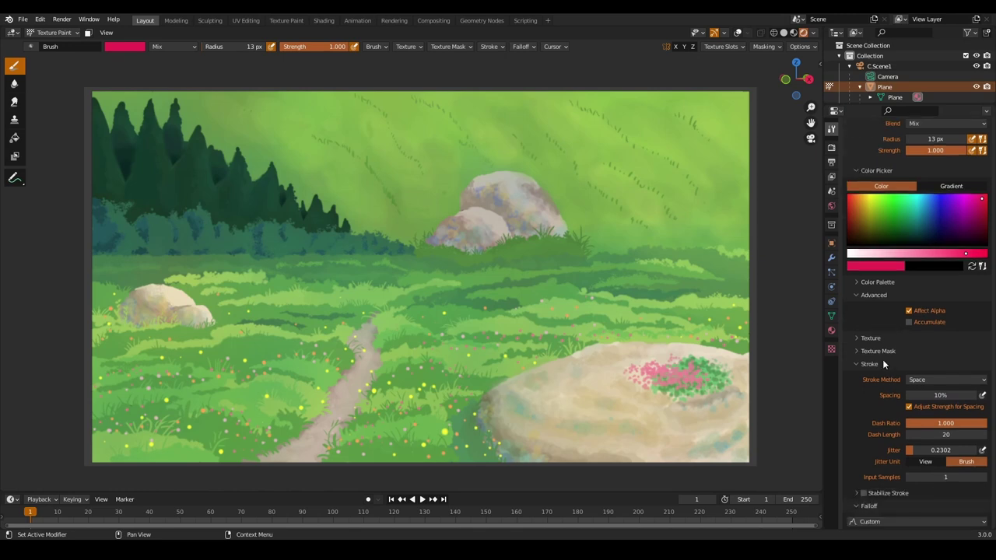
scroll(876, 379, down, 5)
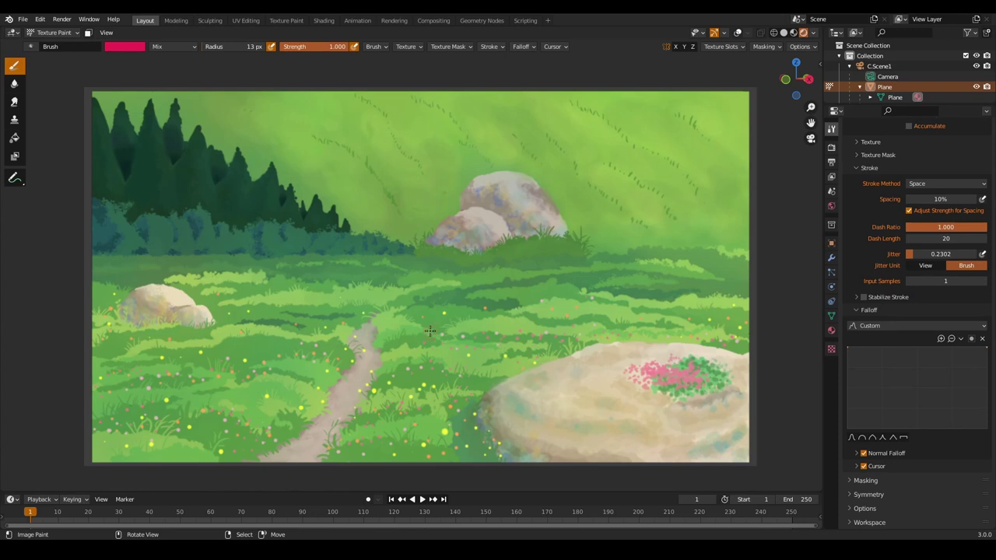
scroll(435, 312, up, 1)
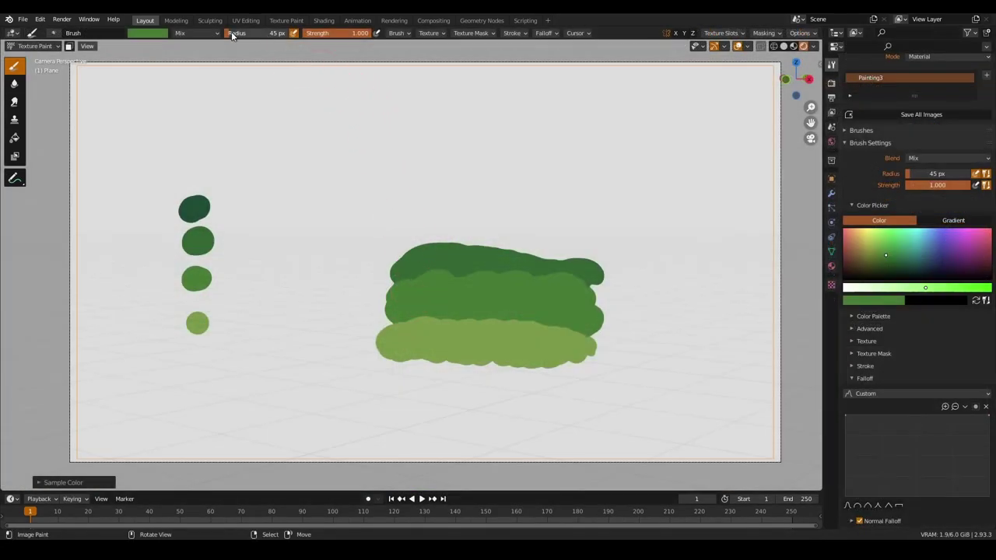
Sample the bush's dark green and paint thin curled grass blades along its top
ctrl+scroll(229, 35, down, 4)
ctrl+scroll(228, 35, down, 12)
ctrl+scroll(226, 35, down, 8)
key(s)
mouse_move(516, 244)
mouse_down()
mouse_move(452, 245)
mouse_move(532, 199)
mouse_up()
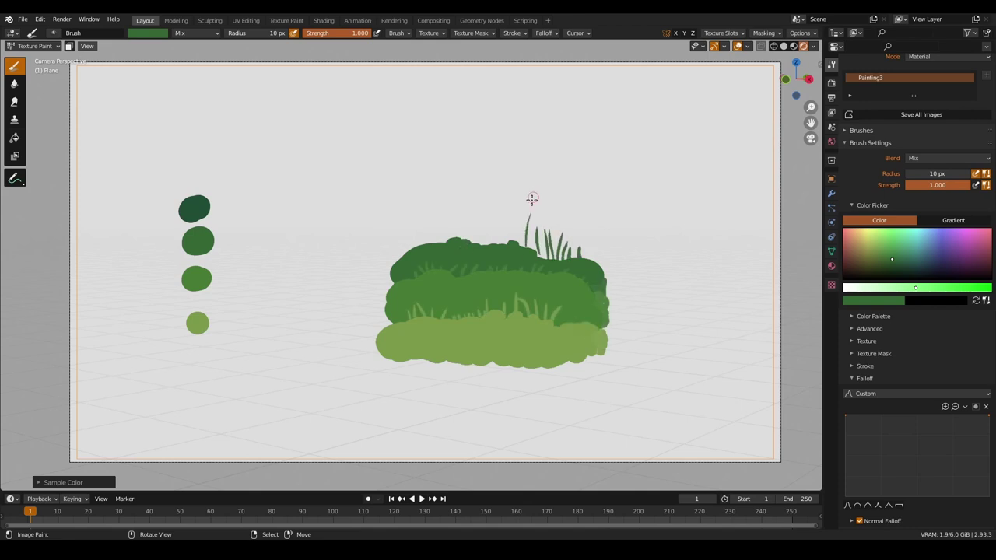
mouse_move(514, 233)
mouse_down()
mouse_move(491, 219)
mouse_move(494, 252)
mouse_move(453, 227)
mouse_move(484, 242)
mouse_up()
drag(423, 233, 462, 285)
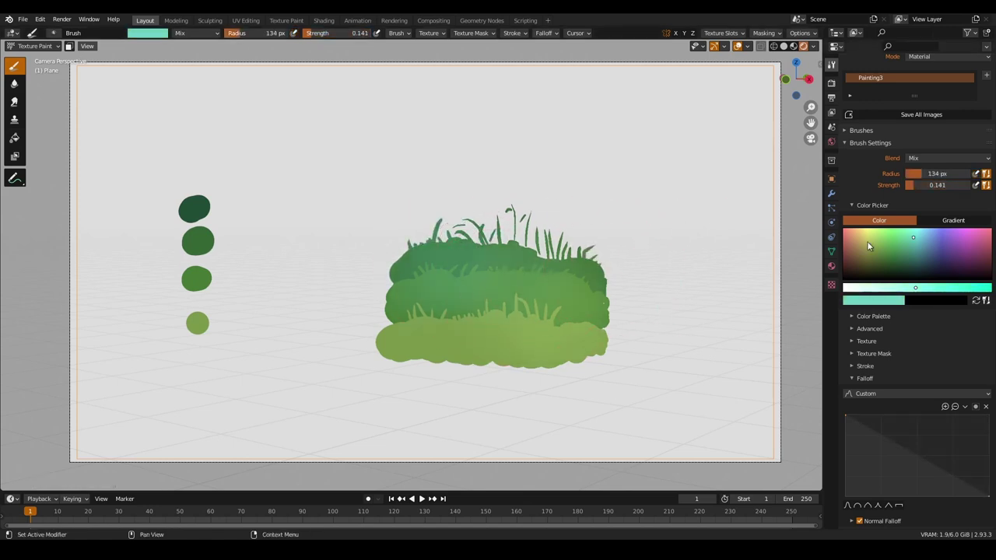
Softly brush medium green, teal and yellow-green tints over the middle of the grass
click(898, 250)
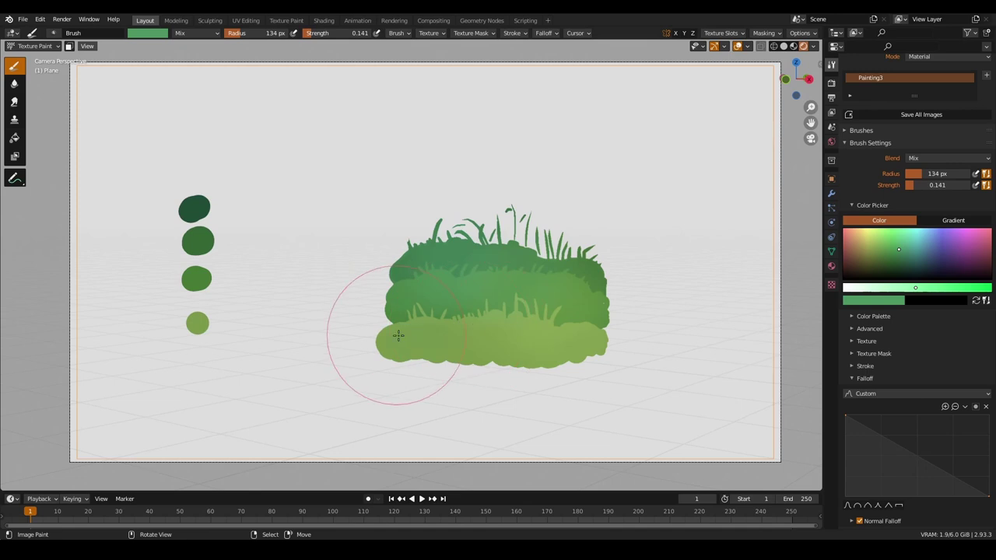
click(921, 243)
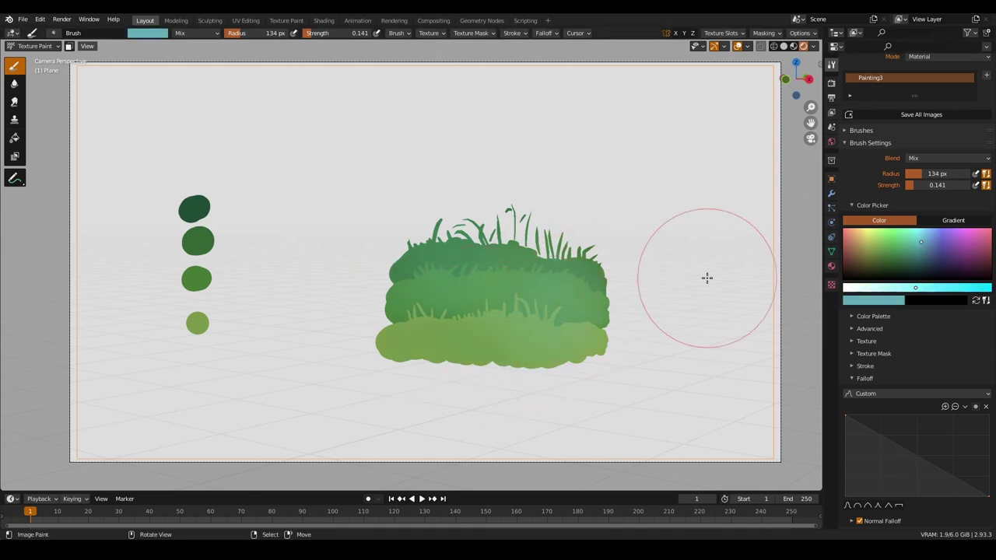
click(871, 234)
drag(451, 336, 551, 324)
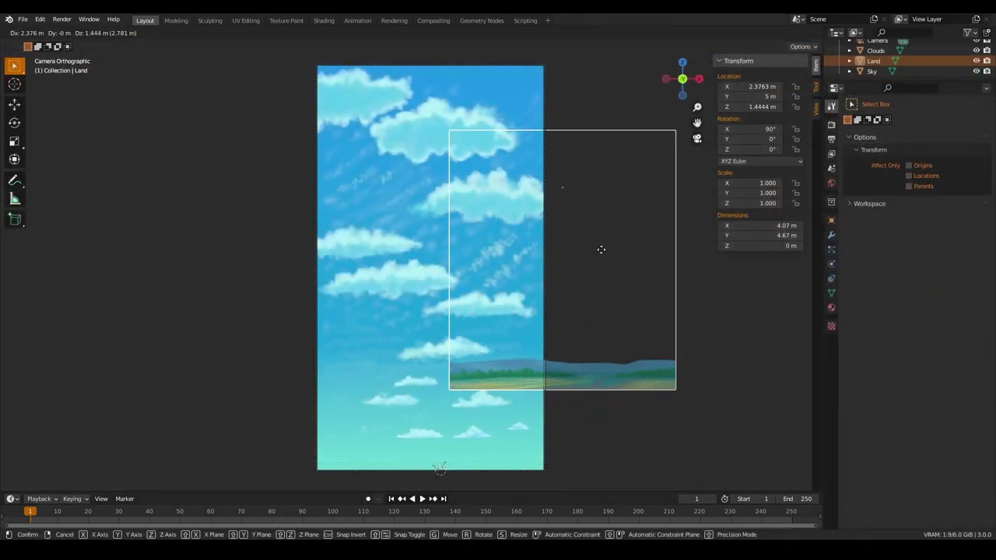
right_click(533, 297)
click(504, 216)
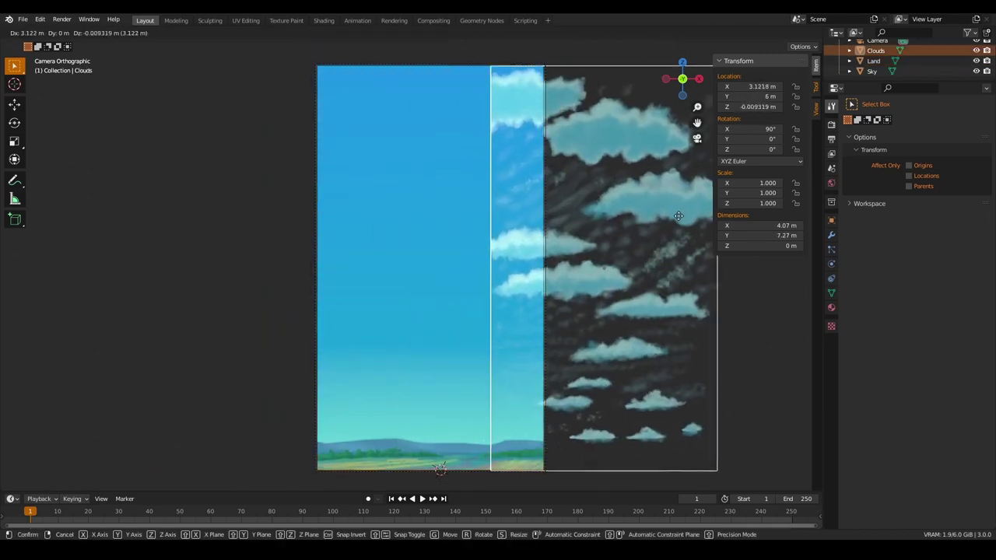
right_click(679, 215)
key(g)
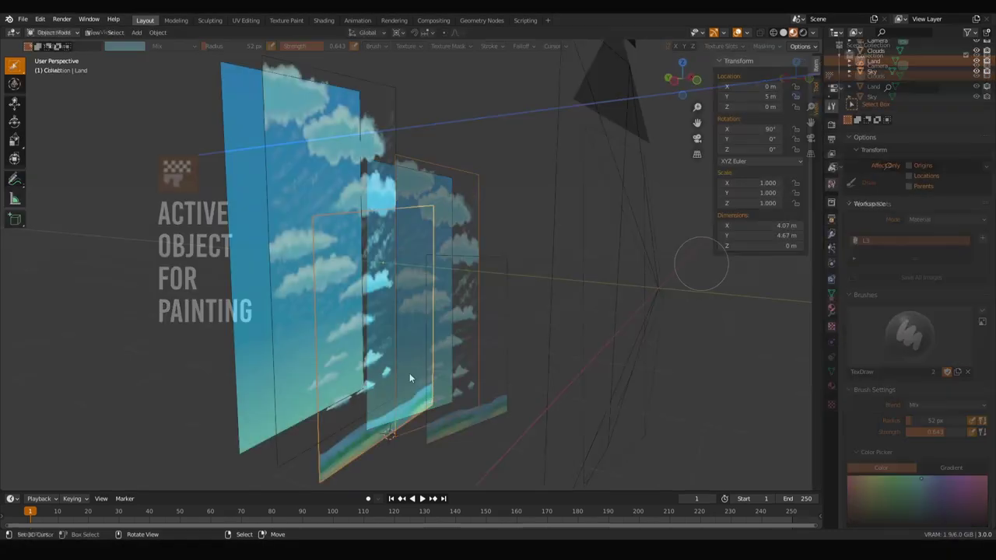
mouse_move(409, 372)
middle_down()
mouse_move(465, 340)
mouse_move(498, 291)
mouse_move(449, 342)
mouse_move(444, 329)
mouse_move(310, 335)
middle_up()
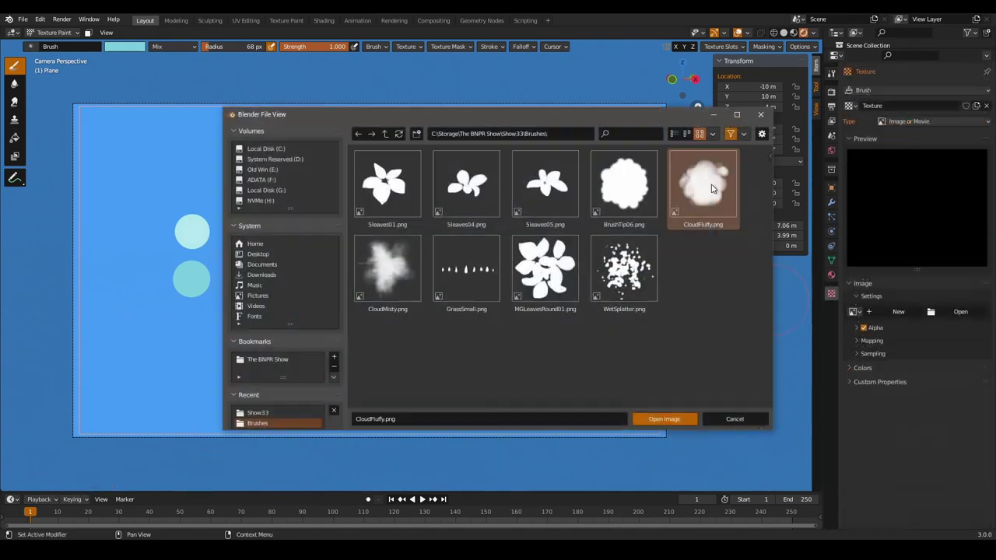
Load CloudFluffy.png as a random-angle brush texture and set the material blend mode to Alpha Blend
double_click(712, 187)
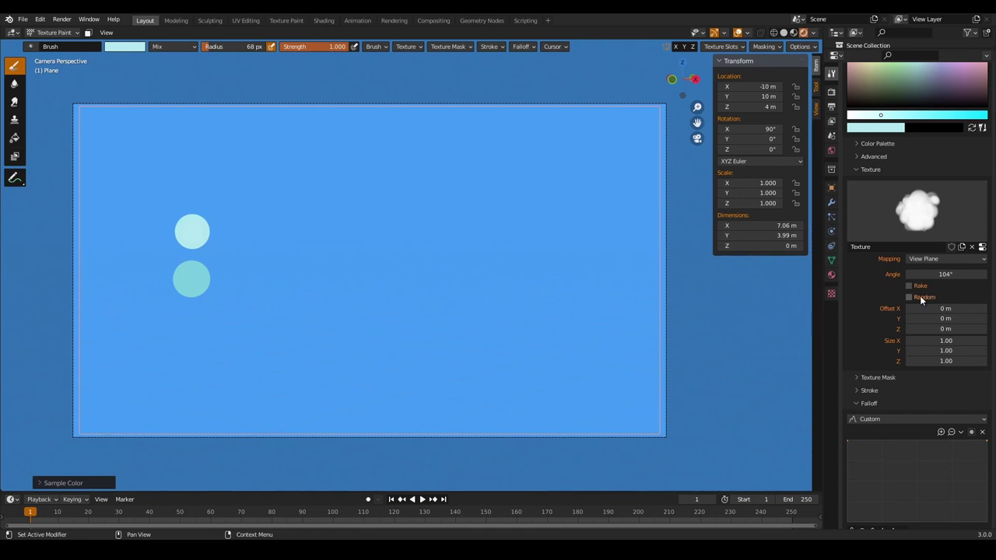
click(919, 297)
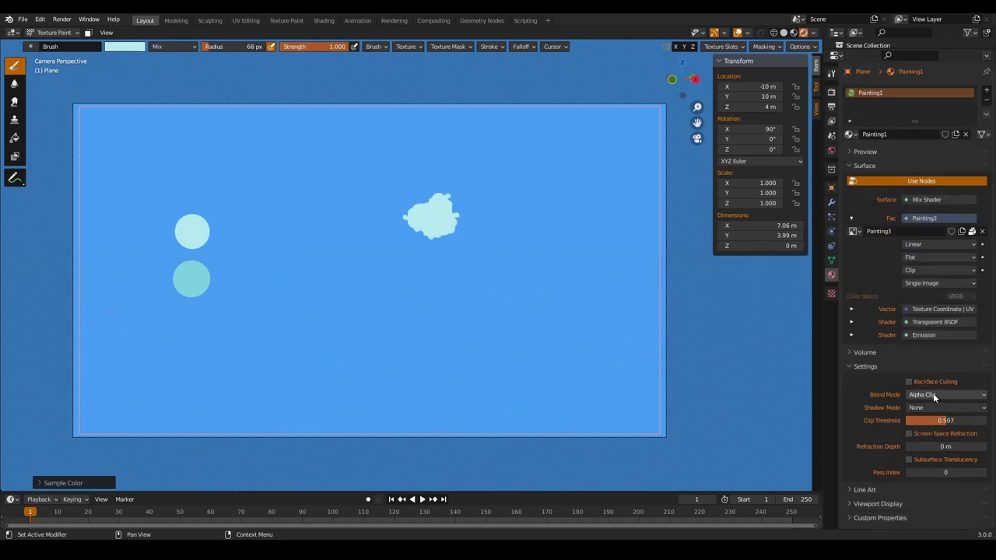
click(937, 395)
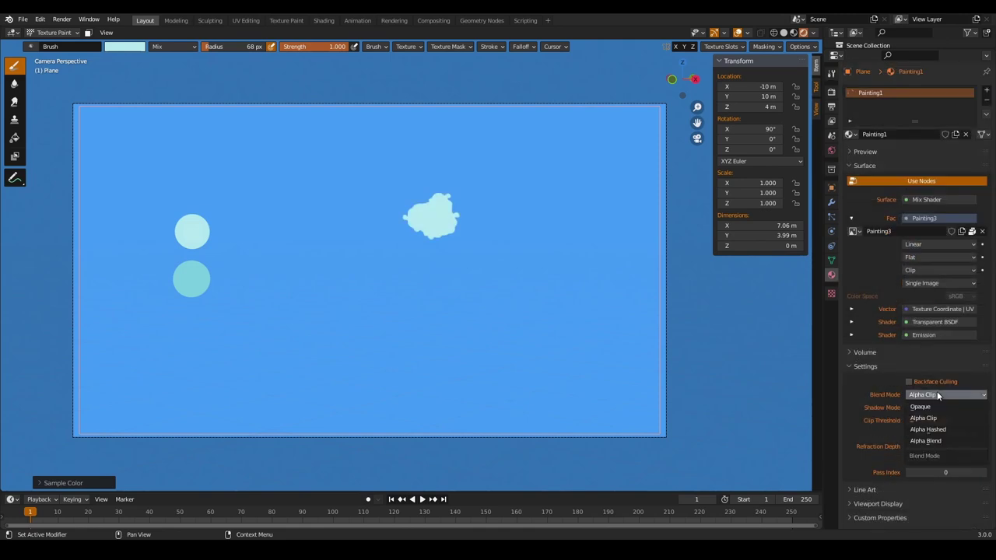
click(924, 441)
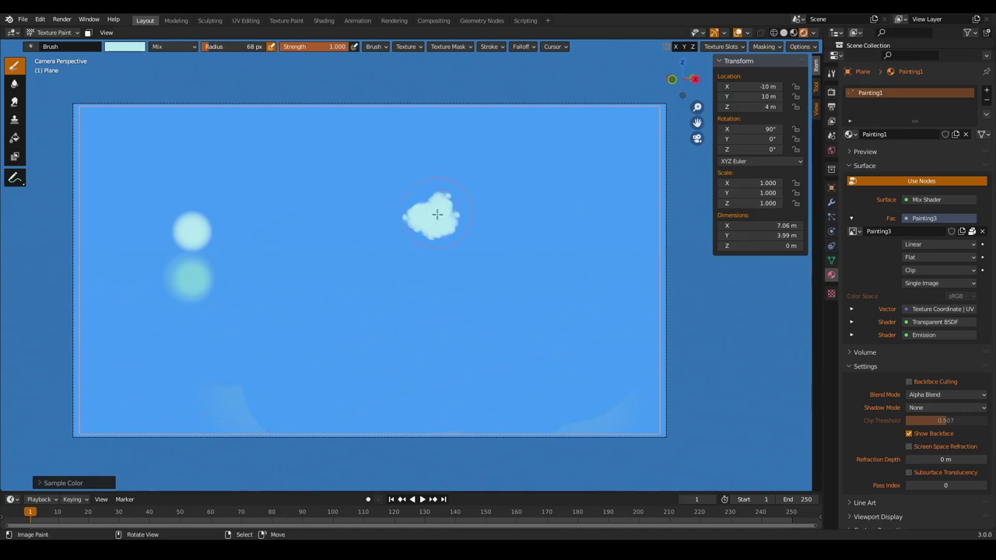
Paint the cloud, then shade it with sampled teal, adjusting strength up to 0.741
mouse_move(427, 200)
mouse_down()
mouse_move(366, 233)
mouse_move(440, 235)
mouse_move(473, 216)
mouse_move(520, 247)
mouse_move(452, 255)
mouse_move(391, 247)
mouse_move(500, 269)
mouse_move(536, 266)
mouse_move(551, 222)
mouse_up()
key(s)
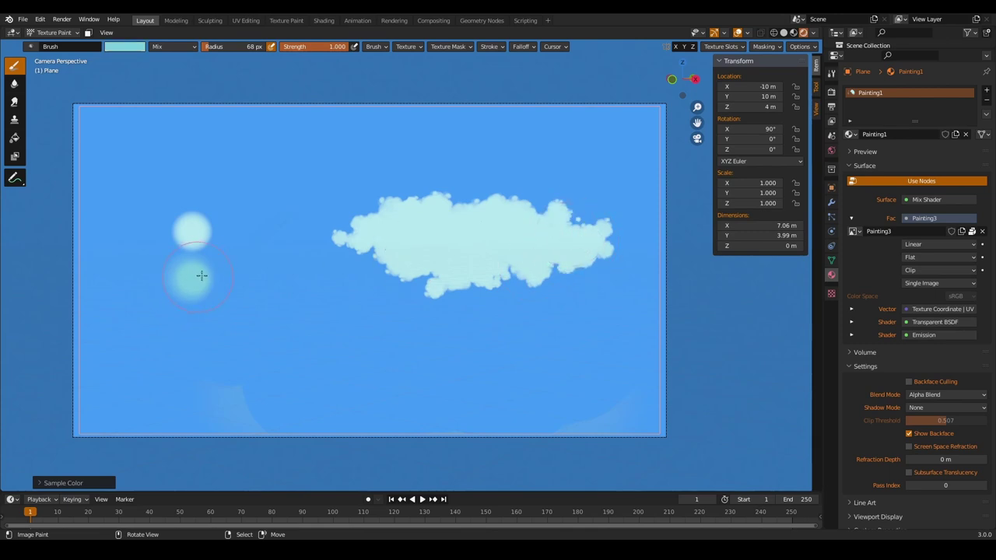
drag(284, 50, 264, 43)
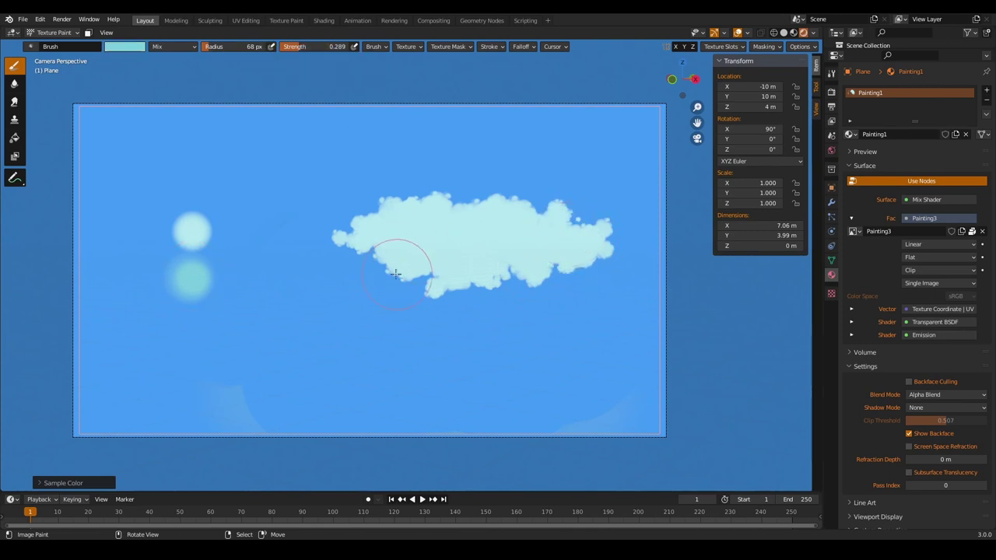
mouse_move(354, 234)
mouse_down()
mouse_move(443, 268)
mouse_move(586, 251)
mouse_move(443, 243)
mouse_move(534, 260)
mouse_move(574, 252)
mouse_up()
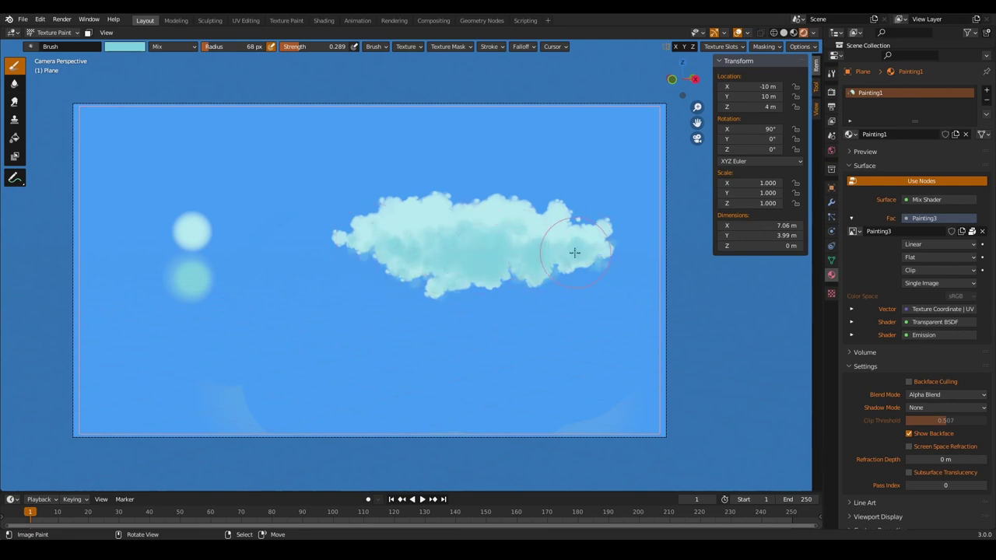
click(426, 248)
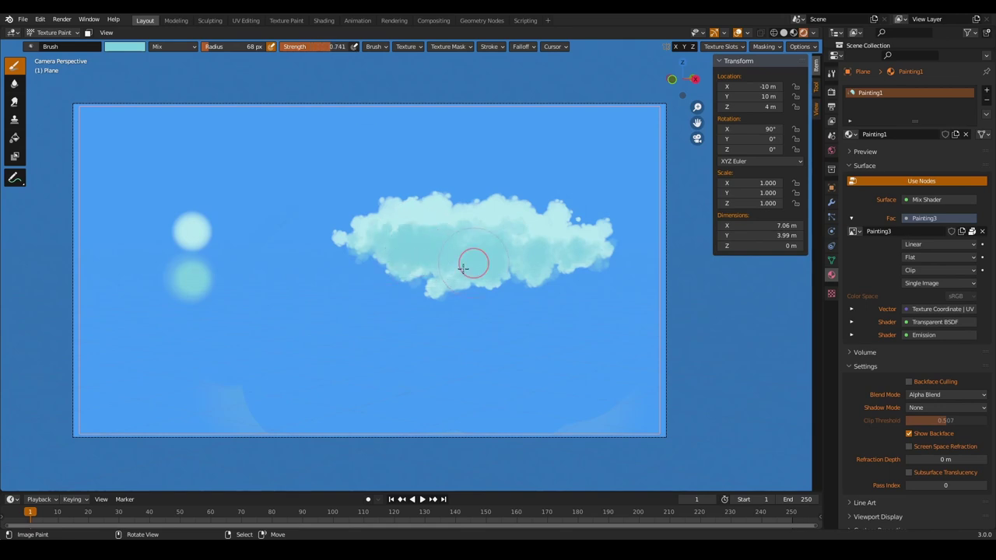
mouse_move(463, 268)
mouse_down()
mouse_move(541, 268)
mouse_move(476, 254)
mouse_move(421, 259)
mouse_up()
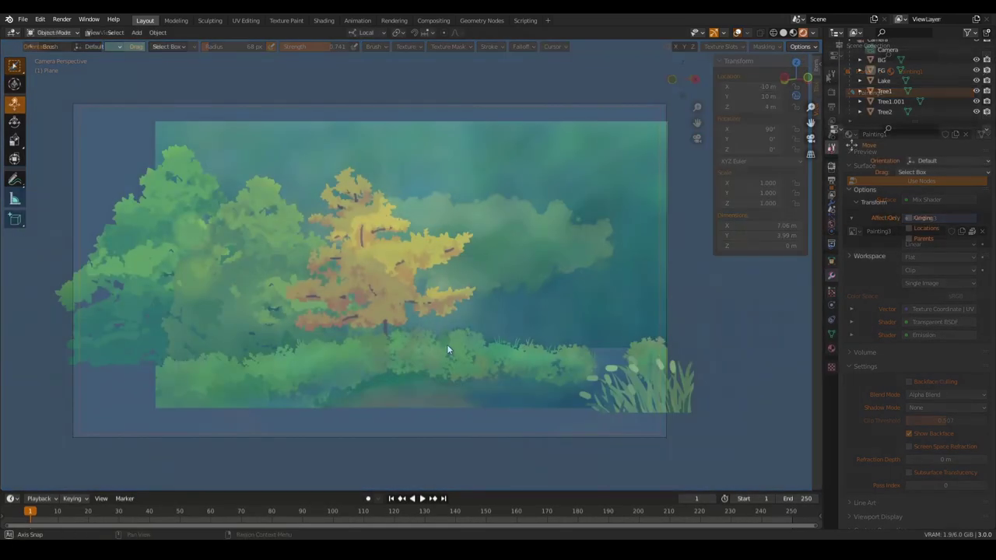
Orbit around the tree planes with overlays shown, then select the scene camera
middle_drag(448, 350, 585, 335)
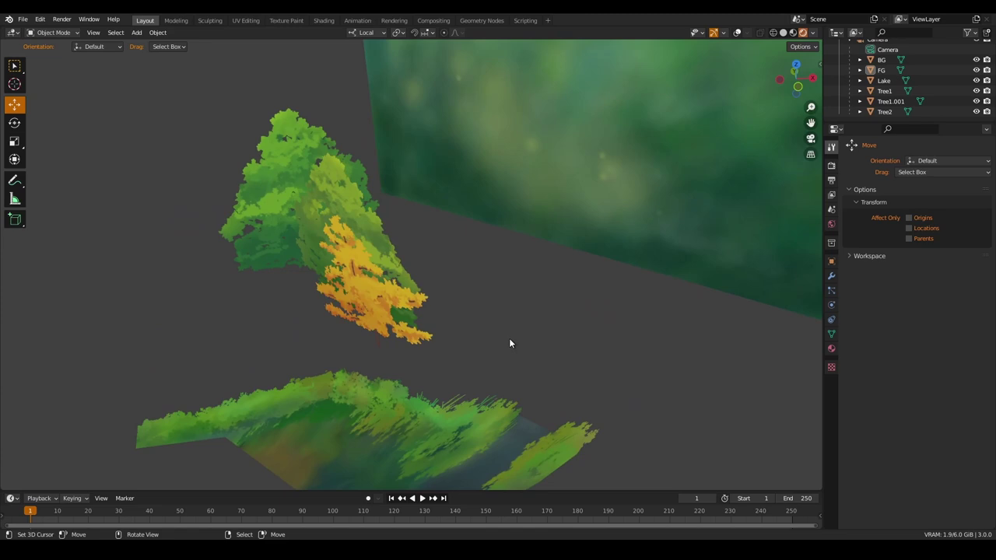
scroll(513, 342, down, 3)
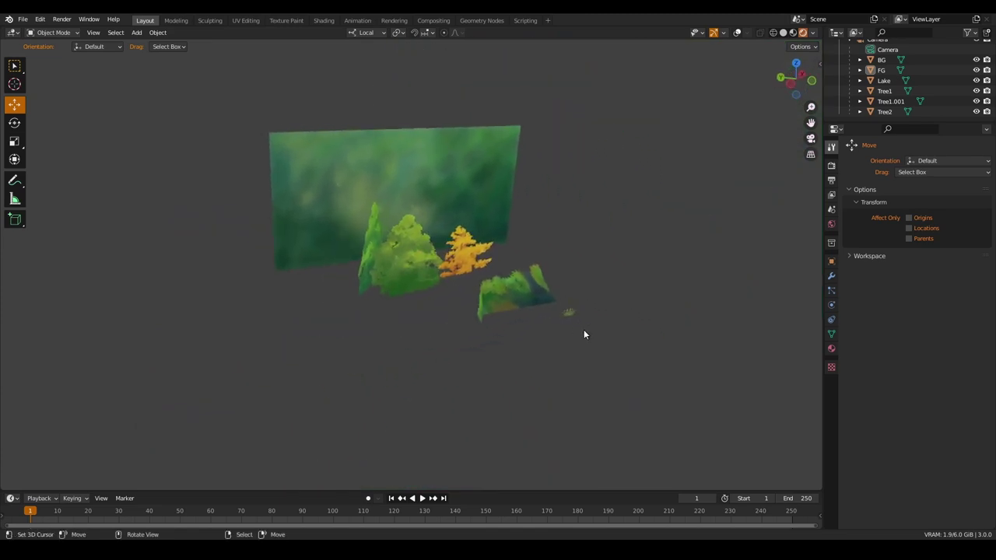
click(736, 32)
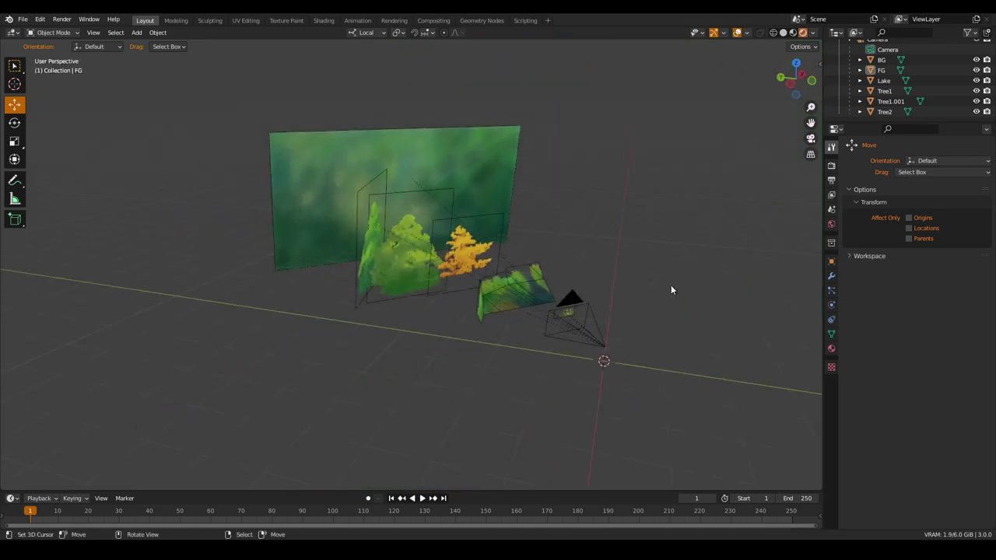
middle_drag(567, 323, 531, 305)
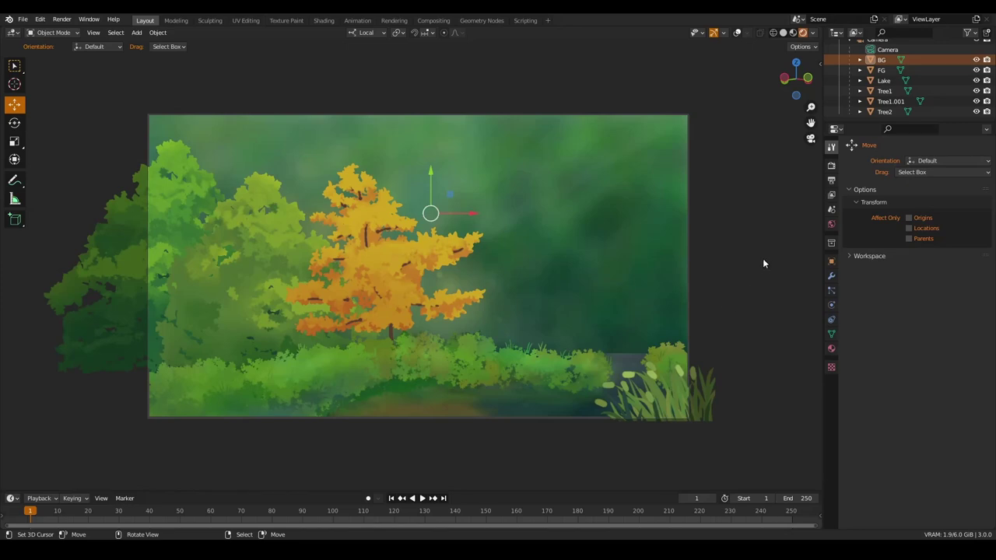
click(887, 49)
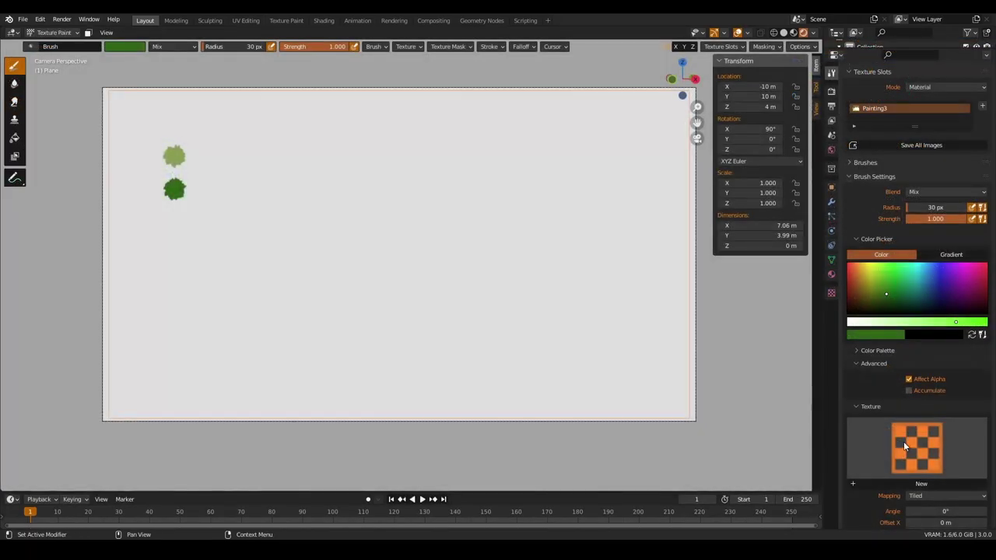
Give the brush the flower-shaped texture with View Plane mapping and some stroke jitter
click(904, 442)
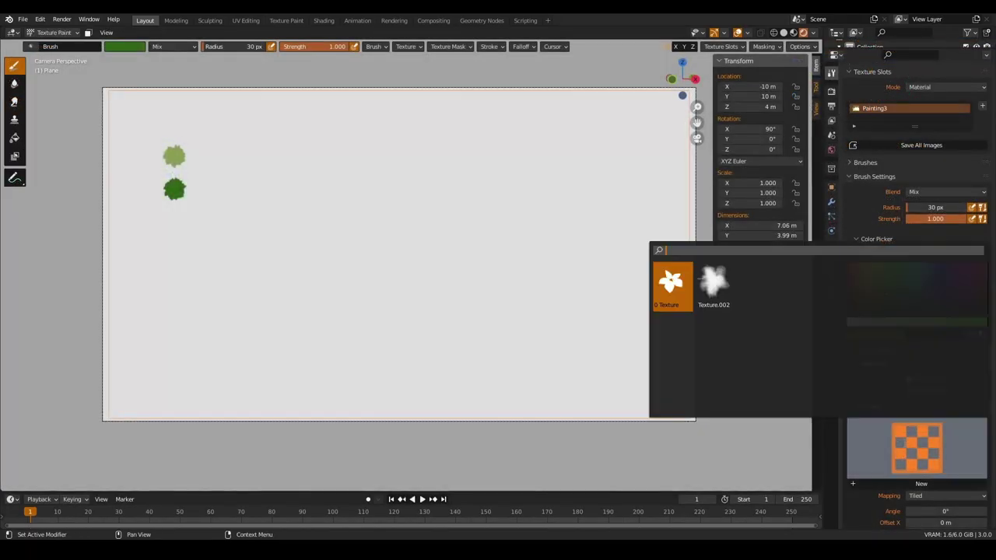
click(672, 288)
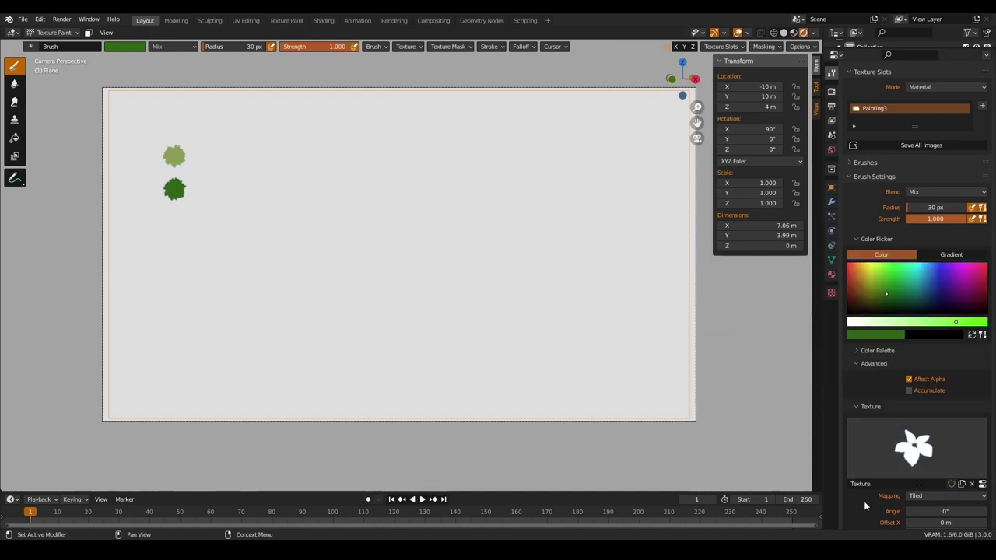
scroll(868, 490, down, 5)
scroll(883, 361, down, 1)
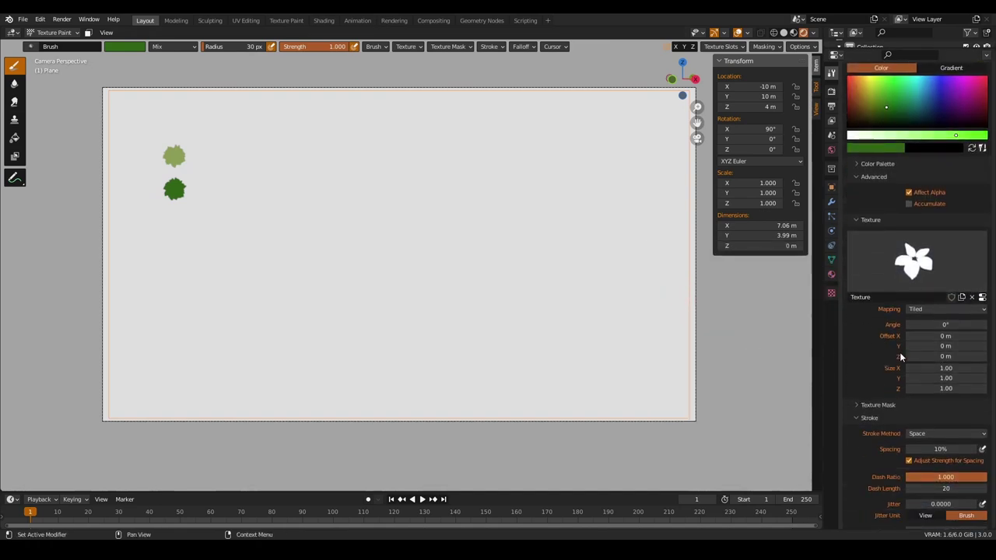
click(942, 312)
click(938, 321)
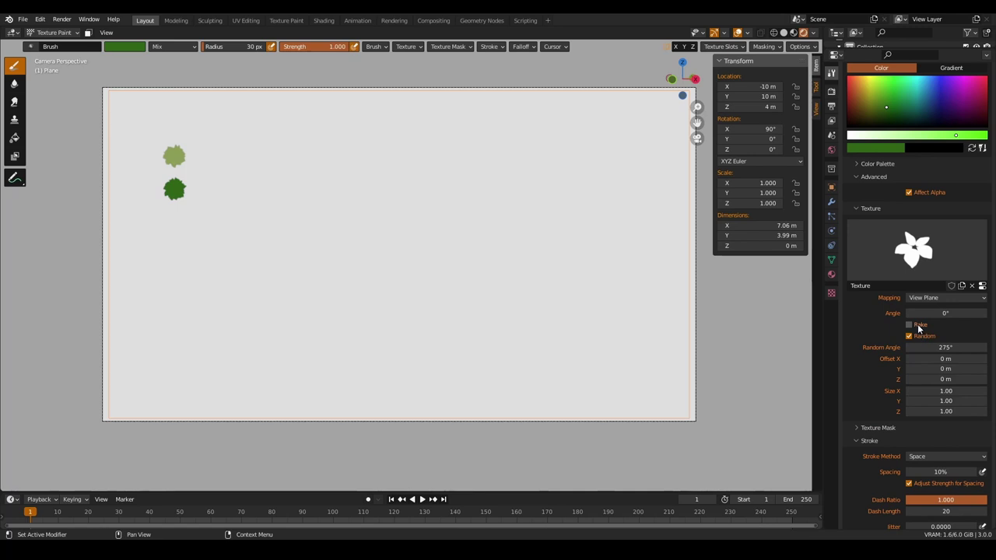
scroll(918, 345, down, 5)
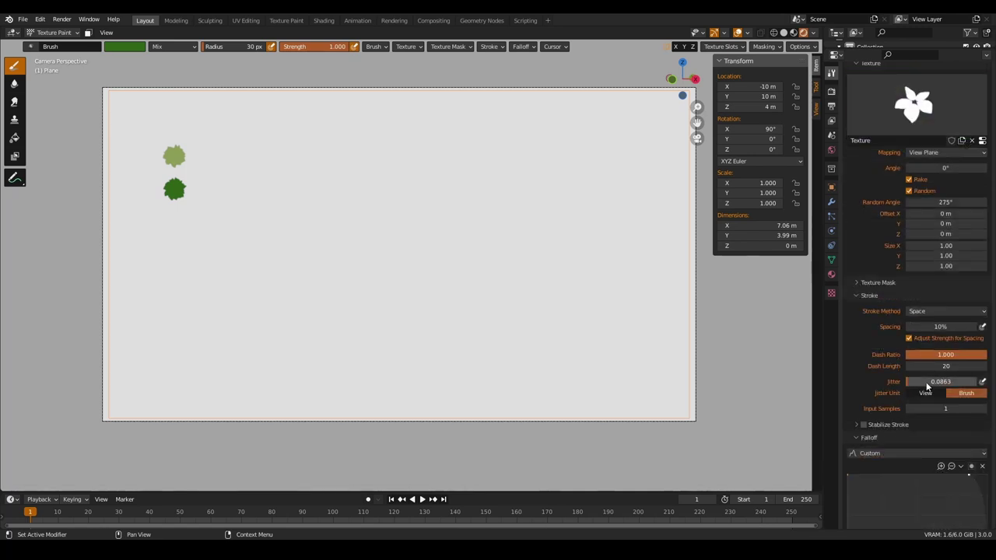
mouse_move(922, 383)
mouse_down()
mouse_move(962, 405)
mouse_move(971, 372)
mouse_up()
scroll(862, 406, down, 4)
Paint a light green bush mid-plane, then reset jitter to 0, remove the texture and disable Affect Alpha
mouse_move(429, 201)
mouse_down()
mouse_move(416, 244)
mouse_move(431, 270)
mouse_move(415, 228)
mouse_move(456, 223)
mouse_move(412, 278)
mouse_move(438, 249)
mouse_up()
key(s)
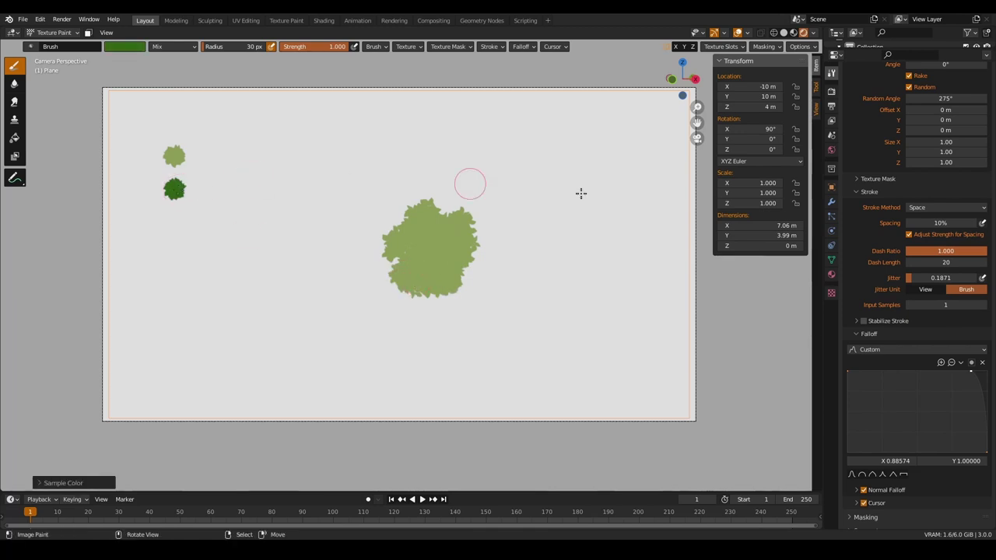
scroll(882, 263, up, 2)
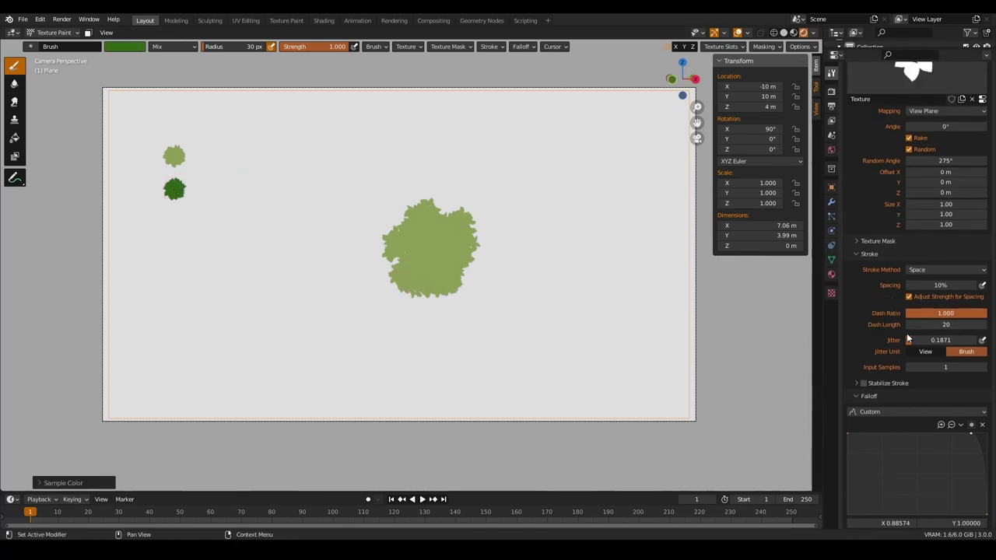
key(BackSpace)
scroll(894, 296, up, 5)
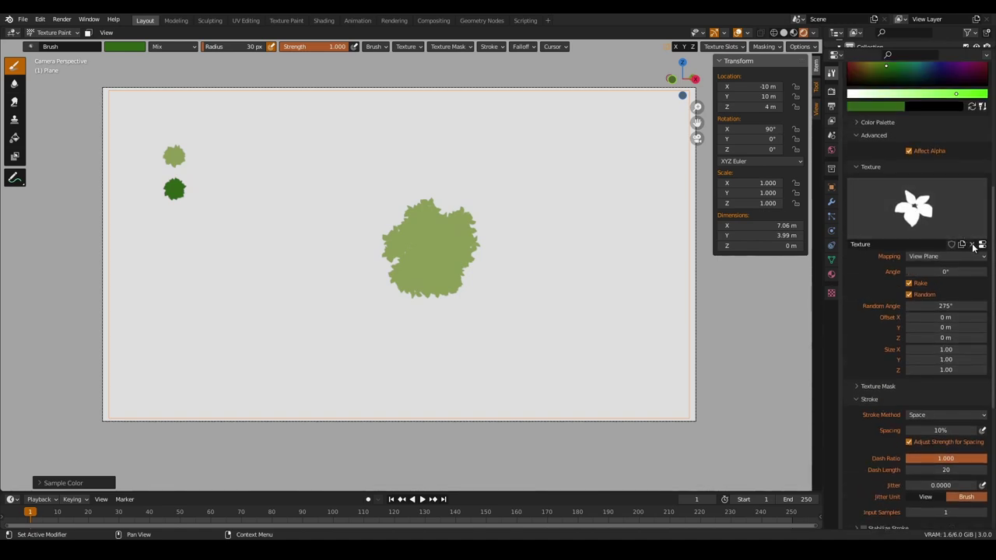
click(972, 244)
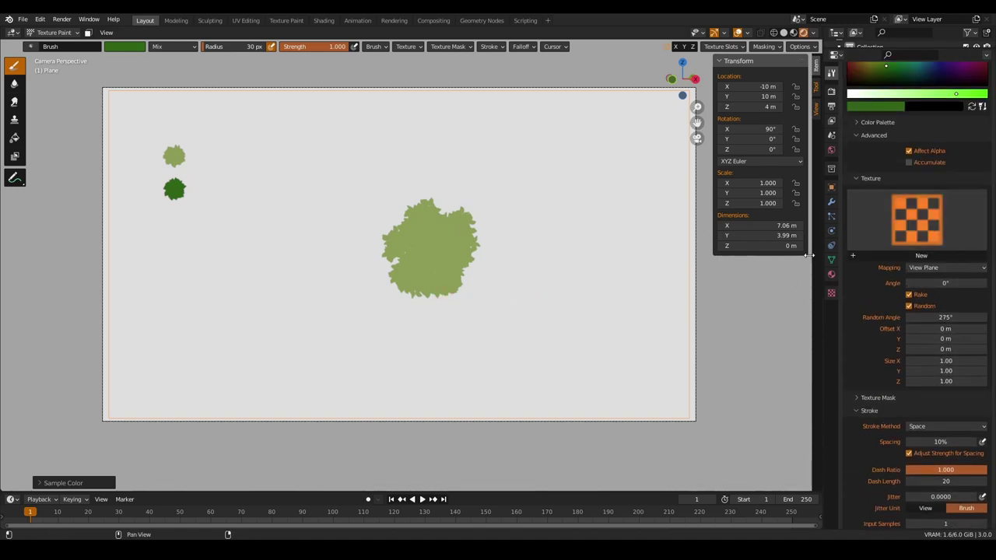
scroll(883, 387, up, 4)
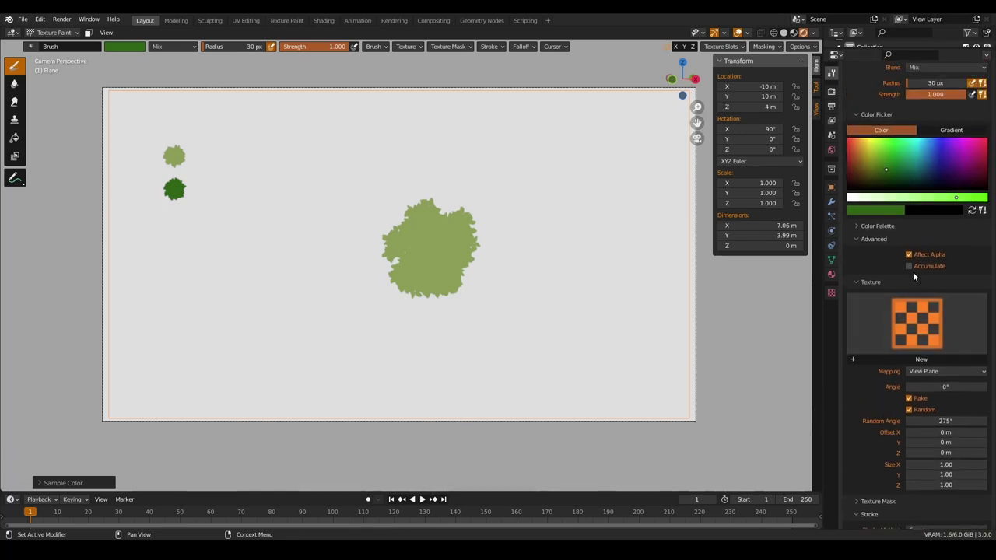
click(909, 255)
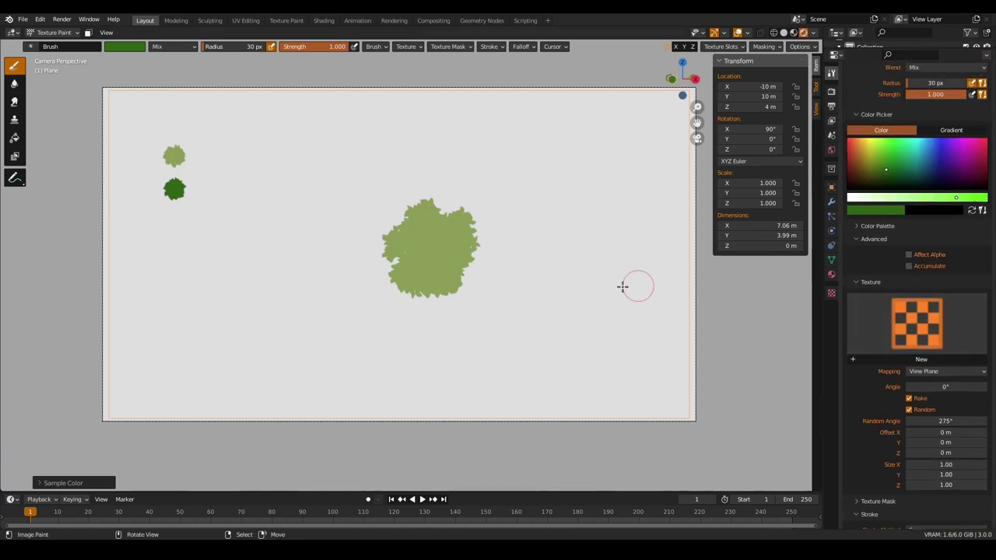
Lower brush strength, set a 55 px radius and darken the bush's left and lower areas
drag(320, 47, 268, 51)
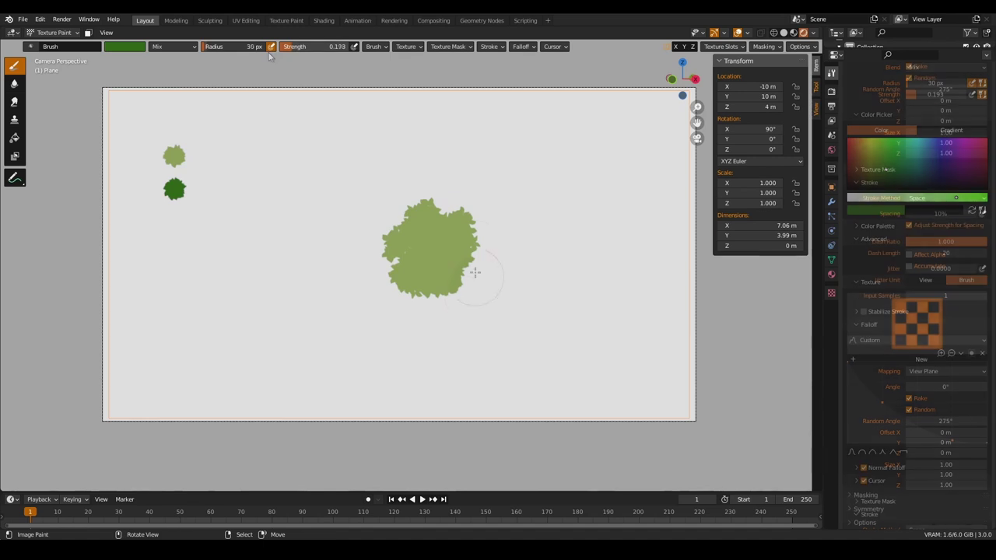
drag(473, 273, 436, 290)
key(f)
key(Escape)
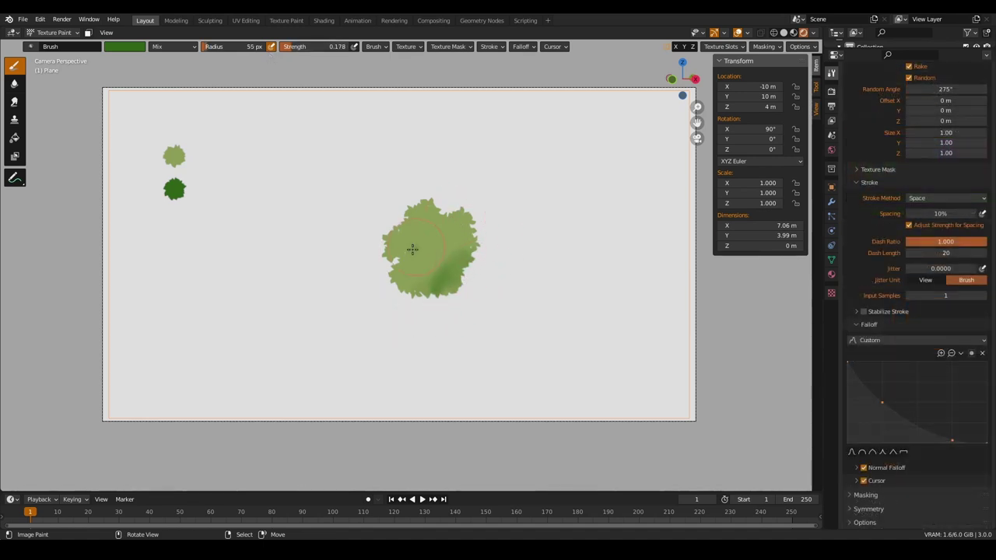
mouse_move(412, 249)
mouse_down()
mouse_move(398, 278)
mouse_move(435, 285)
mouse_move(416, 275)
mouse_move(471, 245)
mouse_move(462, 208)
mouse_move(443, 231)
mouse_move(455, 221)
mouse_move(466, 246)
mouse_move(462, 288)
mouse_move(409, 280)
mouse_move(445, 264)
mouse_up()
Sample a lighter green and paint highlights on the bush centre and lower left
key(s)
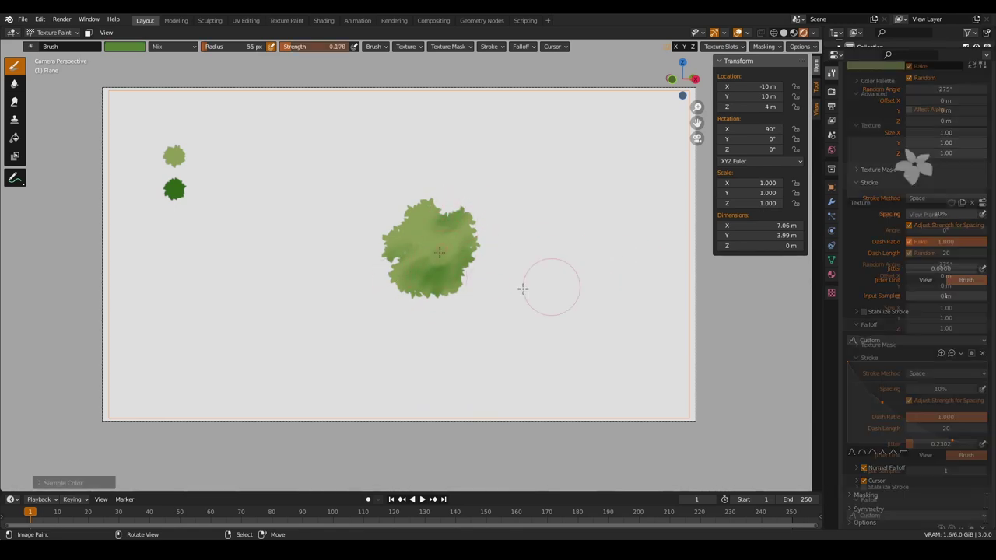
mouse_move(434, 222)
mouse_down()
mouse_move(425, 232)
mouse_move(435, 239)
mouse_move(460, 227)
mouse_up()
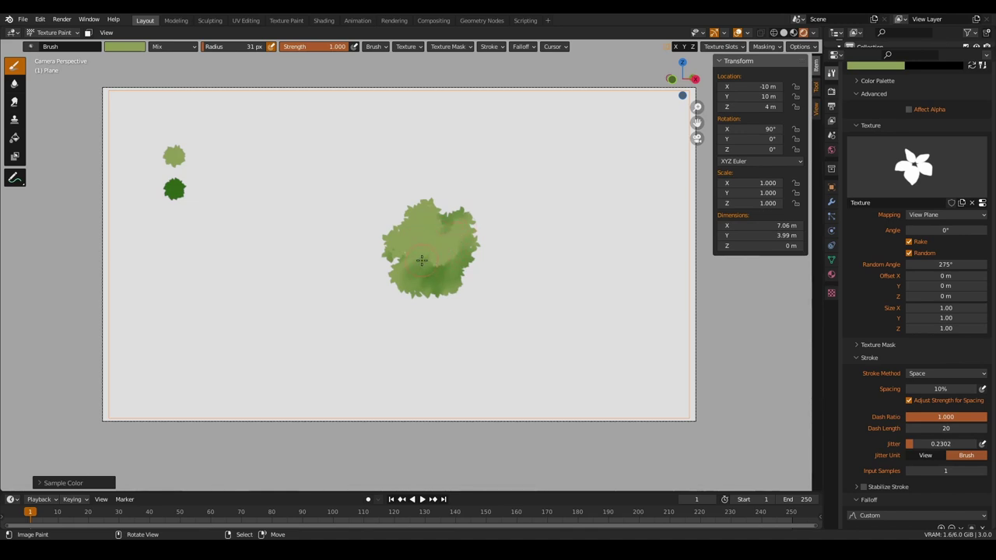
mouse_move(422, 260)
mouse_down()
mouse_move(458, 245)
mouse_move(460, 260)
mouse_move(470, 238)
mouse_move(467, 255)
mouse_move(400, 275)
mouse_move(425, 256)
mouse_move(436, 264)
mouse_move(420, 272)
mouse_move(436, 268)
mouse_move(441, 252)
mouse_move(422, 260)
mouse_move(449, 252)
mouse_up()
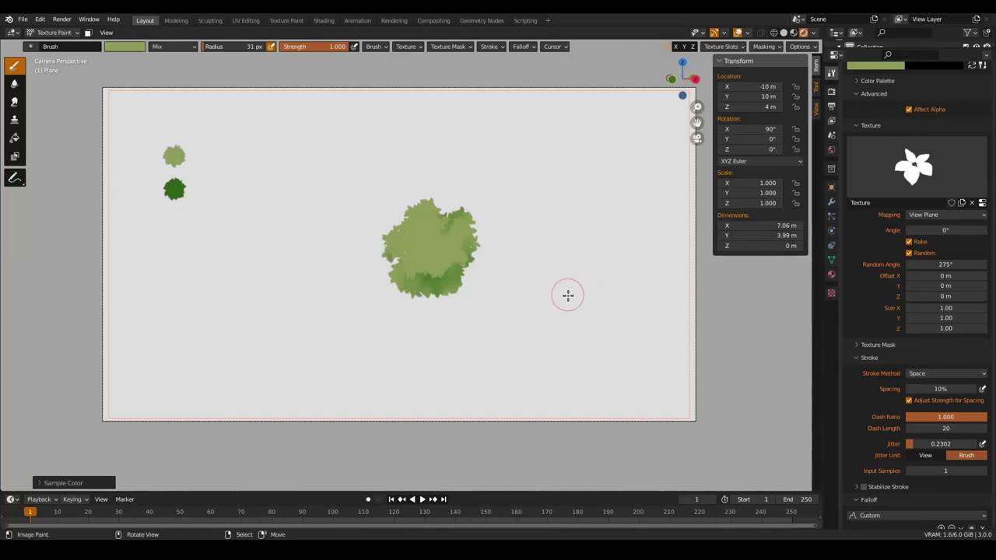
Block in a tall green tree with one curved upward stroke right of the bush
mouse_move(568, 295)
mouse_down()
mouse_move(548, 250)
mouse_move(551, 199)
mouse_move(586, 143)
mouse_move(603, 204)
mouse_move(598, 257)
mouse_move(576, 292)
mouse_move(565, 284)
mouse_move(555, 188)
mouse_move(567, 173)
mouse_move(576, 264)
mouse_move(580, 167)
mouse_move(587, 270)
mouse_move(573, 276)
mouse_move(558, 203)
mouse_up()
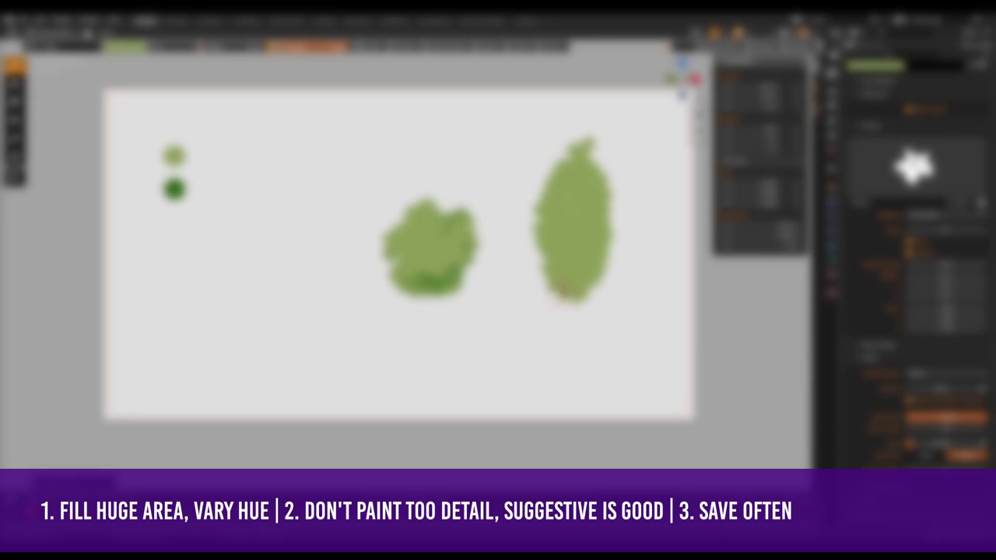
Paint green over the tall tree's lower edge, orange spot and top, then remove the splotch brush texture
drag(565, 310, 548, 302)
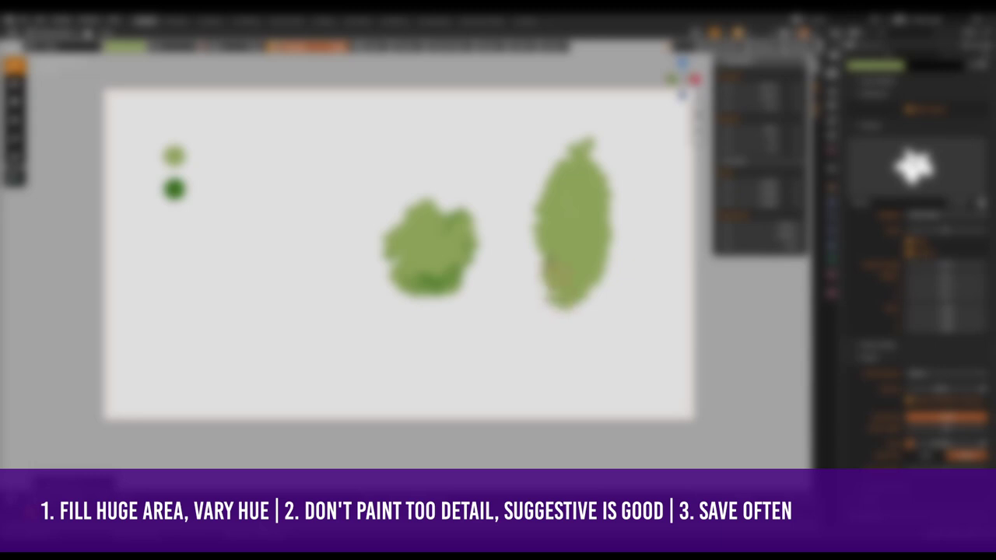
drag(542, 256, 536, 196)
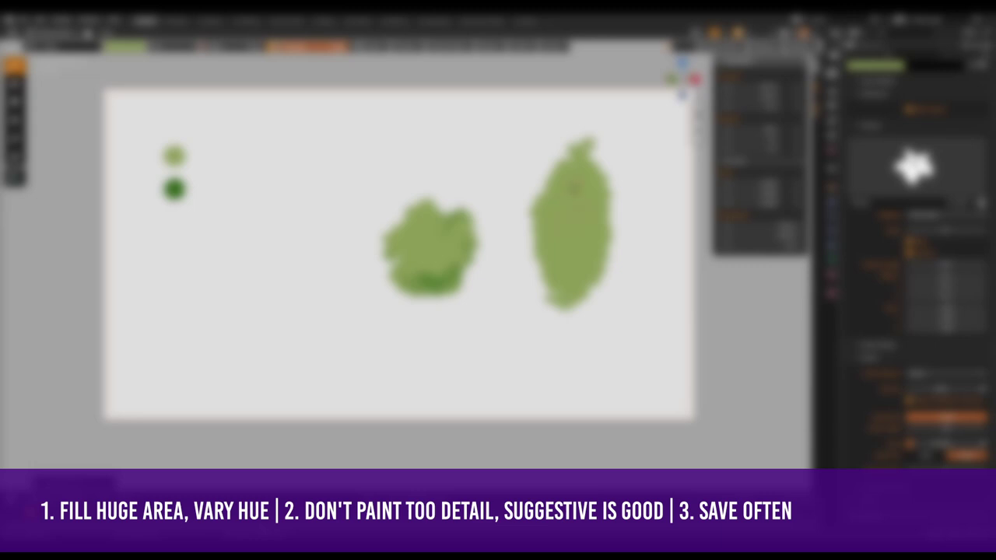
mouse_move(572, 144)
mouse_down()
mouse_move(561, 177)
mouse_move(560, 154)
mouse_up()
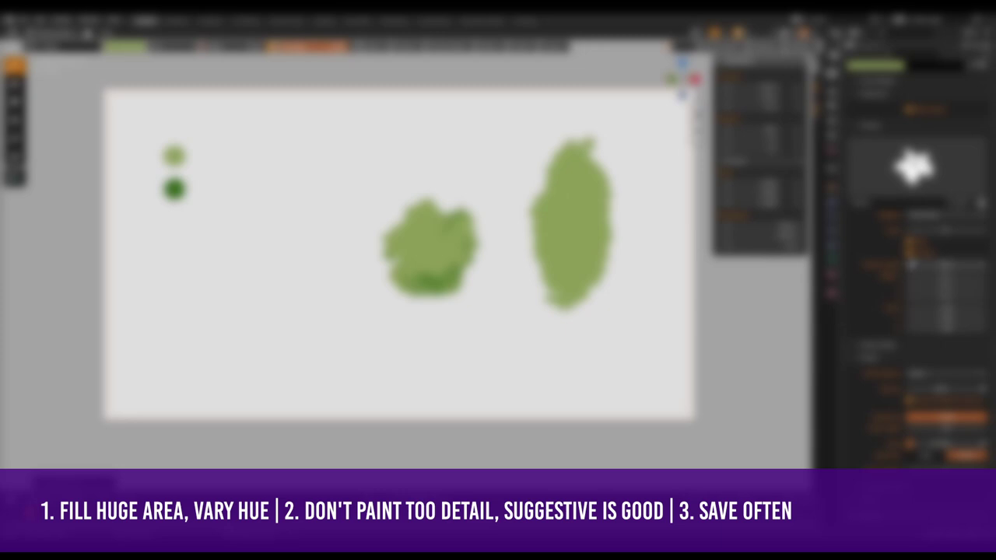
click(971, 203)
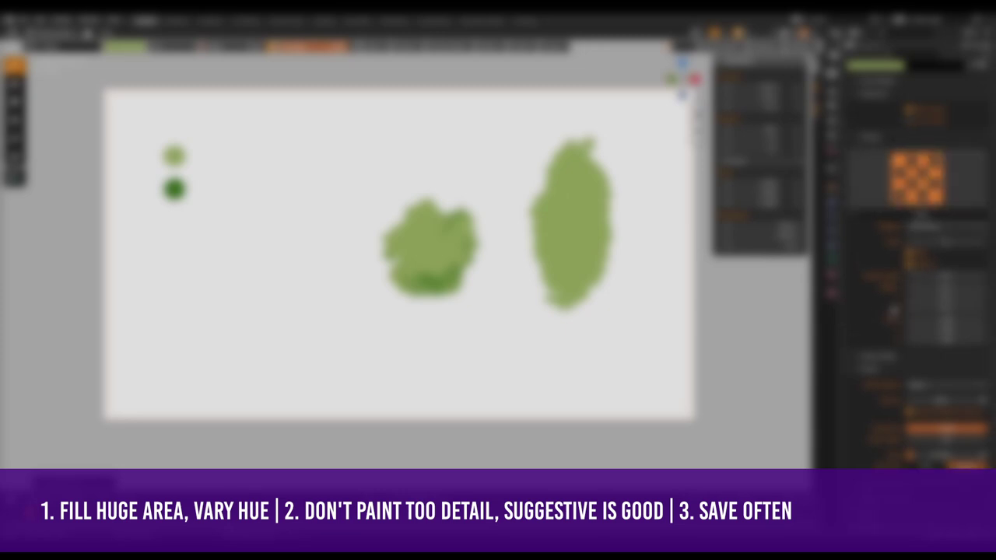
scroll(883, 389, down, 5)
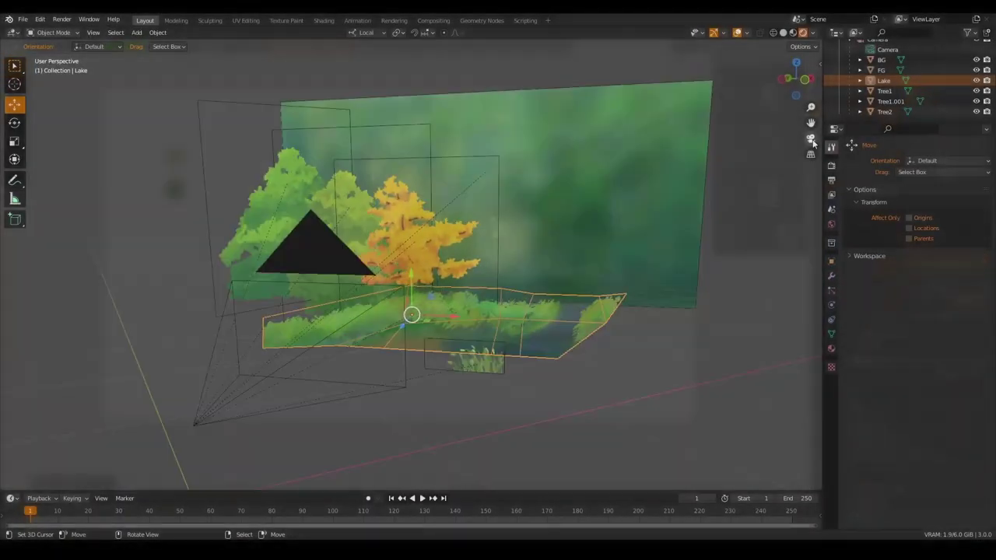
View the forest scene through the camera with overlays hidden, framed to fill the viewport
click(811, 138)
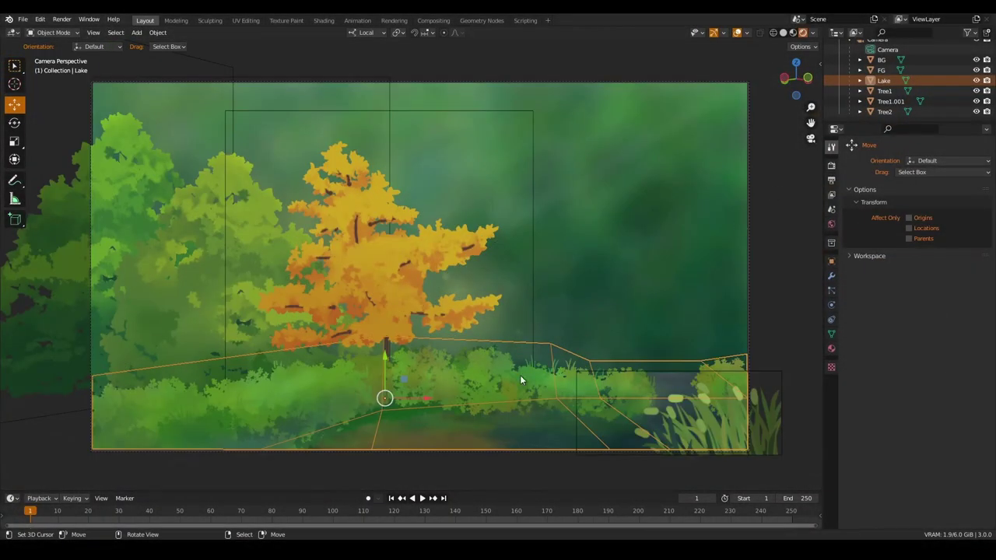
click(737, 32)
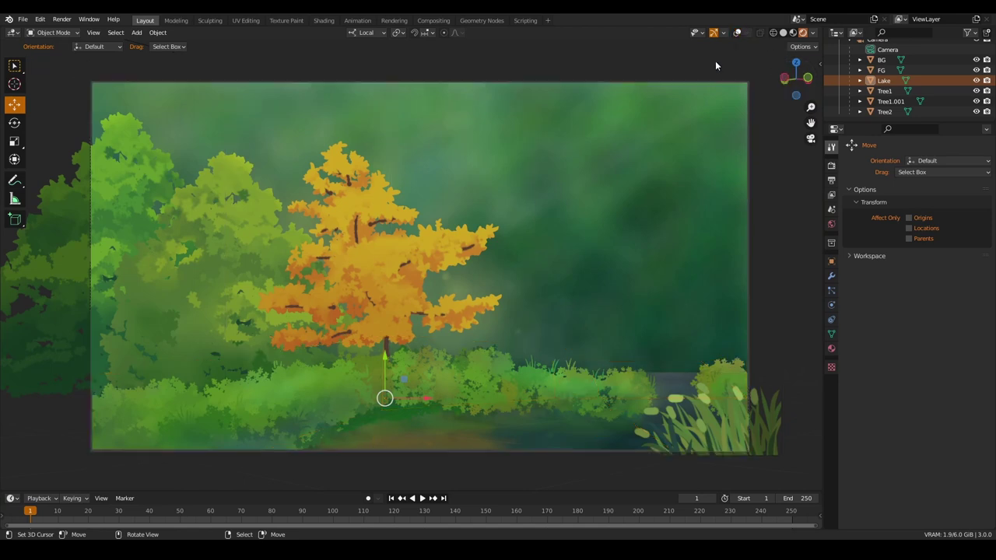
key(Home)
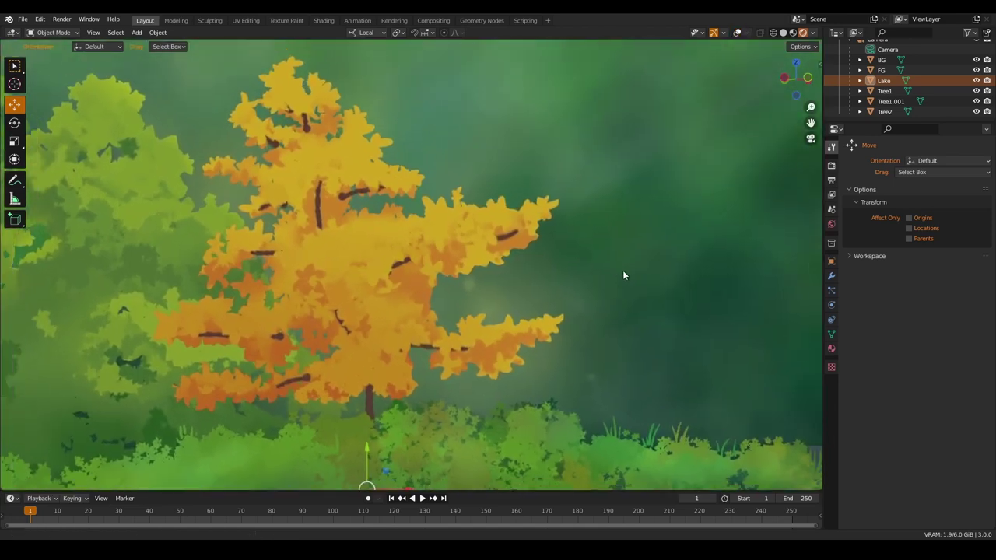
scroll(623, 270, down, 3)
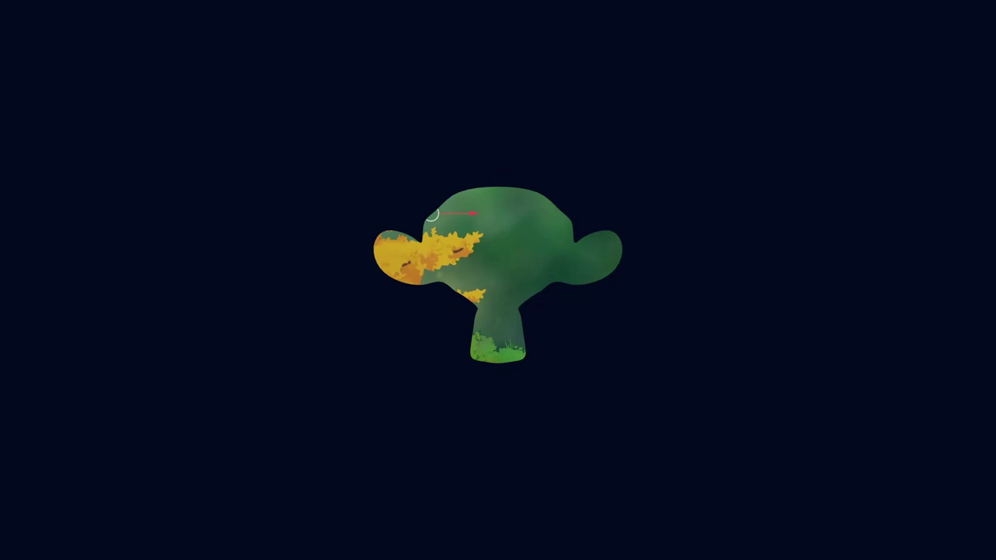